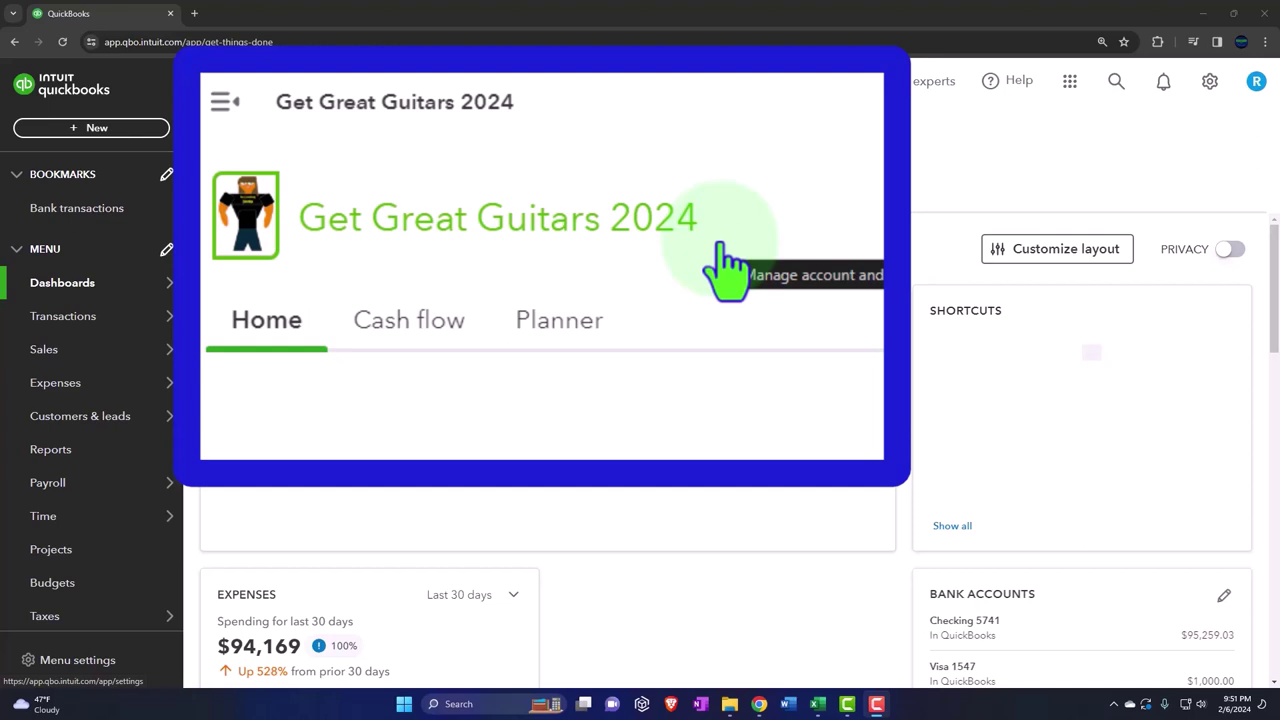
Step: From Reports, open Balance Sheet, Profit and Loss and Trial Balance each in a new tab
{"action": "left_click", "coordinate": [86, 468]}
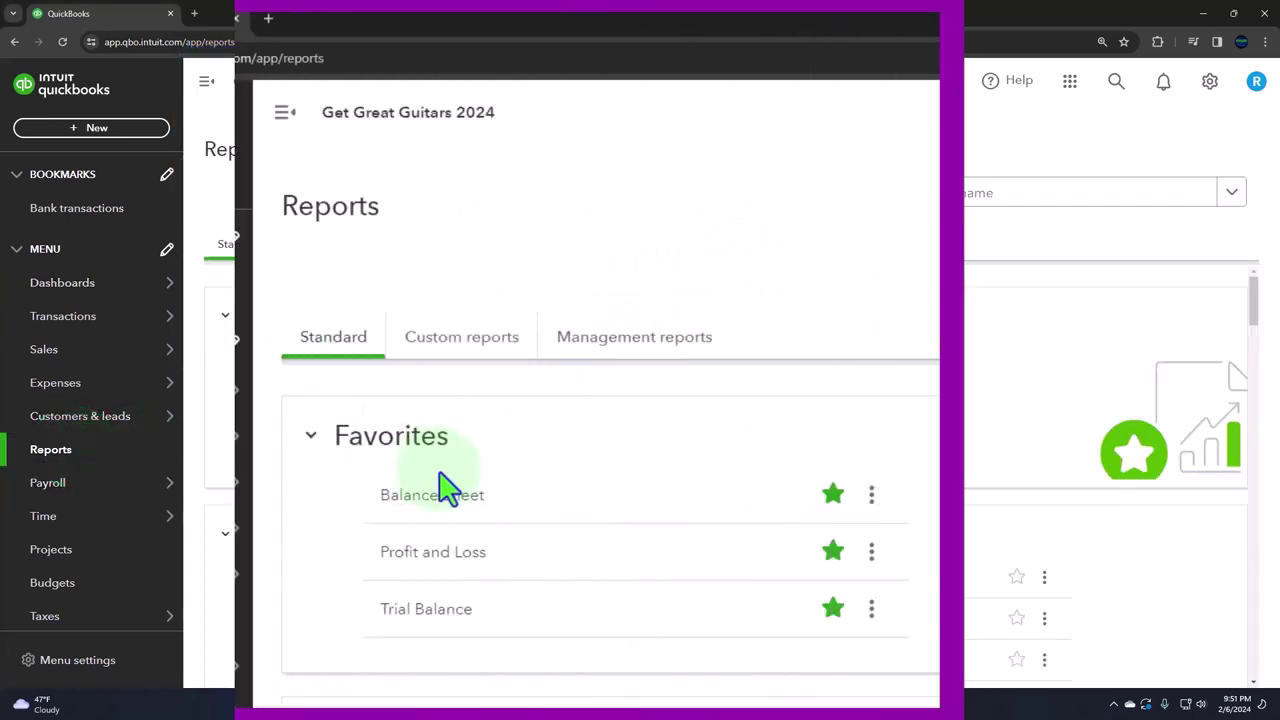
{"action": "right_click", "coordinate": [466, 502]}
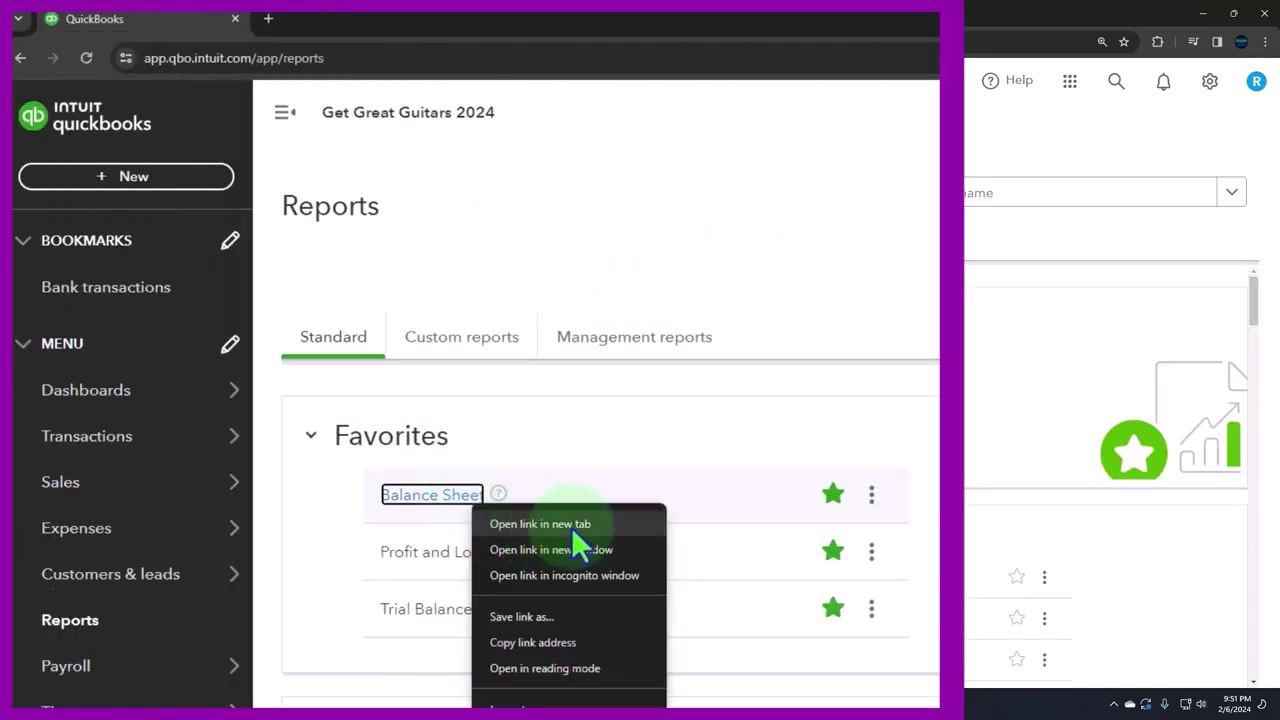
{"action": "left_click", "coordinate": [571, 527]}
{"action": "right_click", "coordinate": [470, 553]}
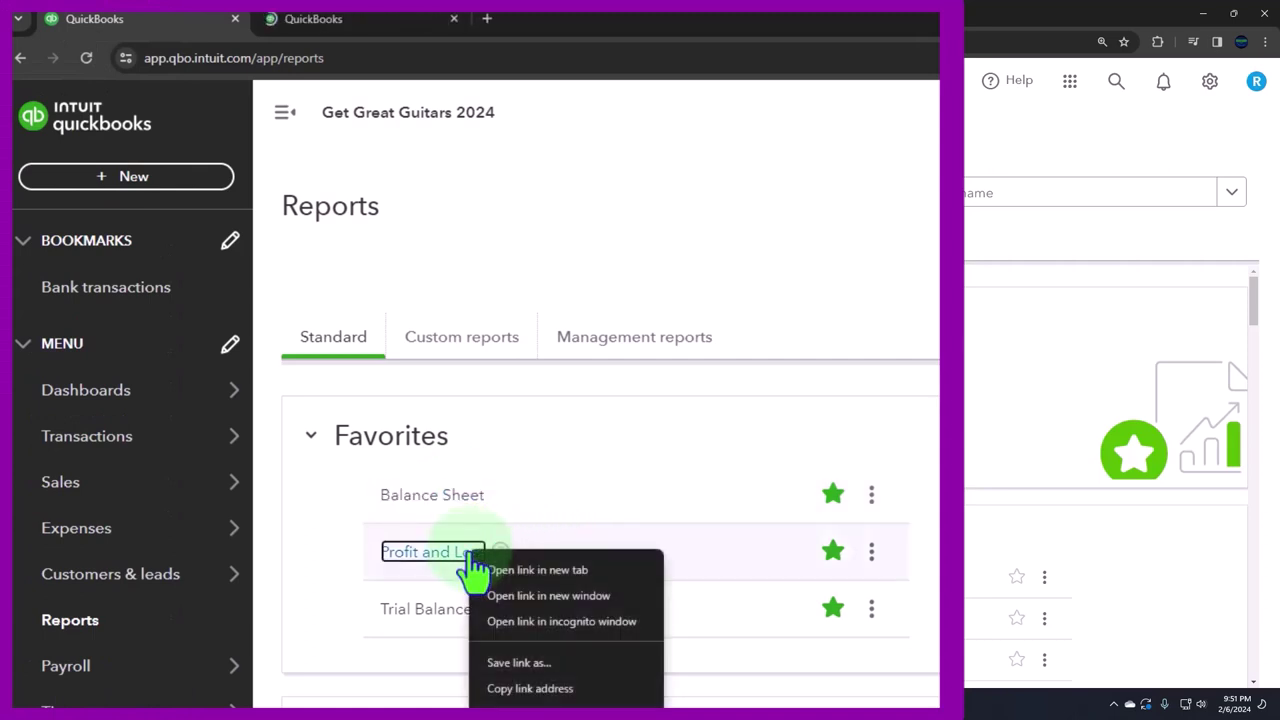
{"action": "left_click", "coordinate": [587, 577]}
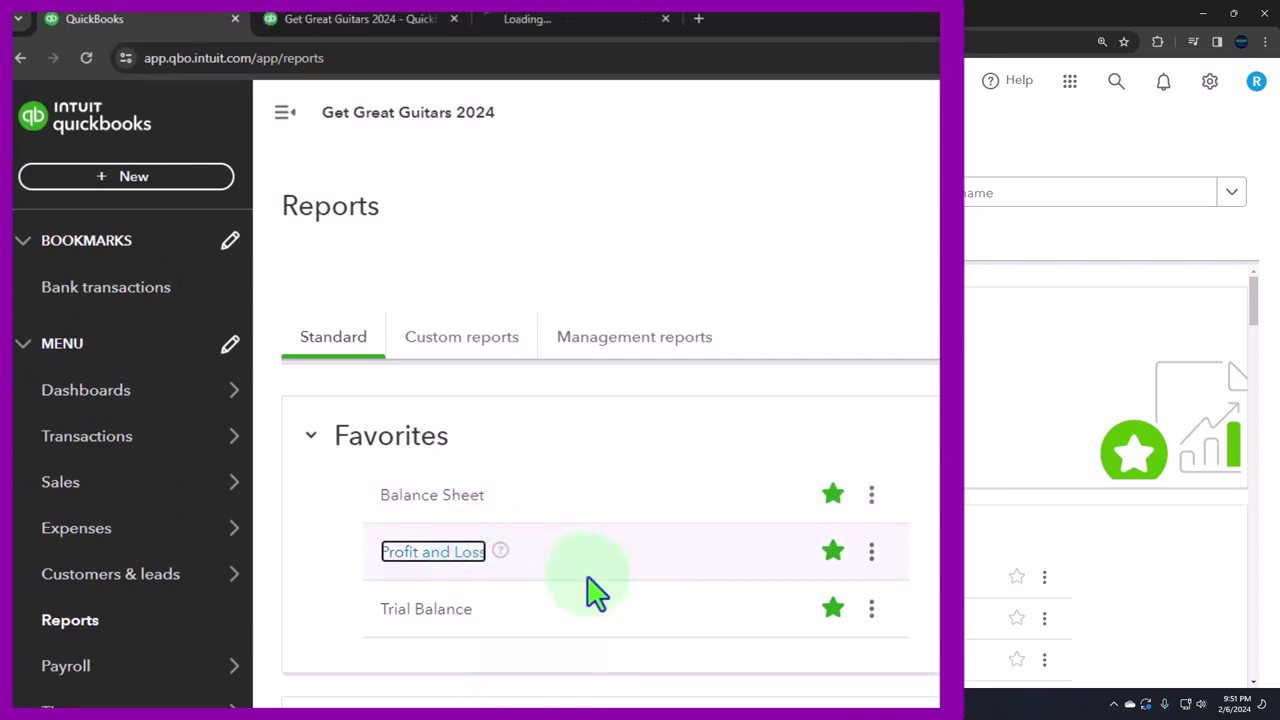
{"action": "right_click", "coordinate": [447, 617]}
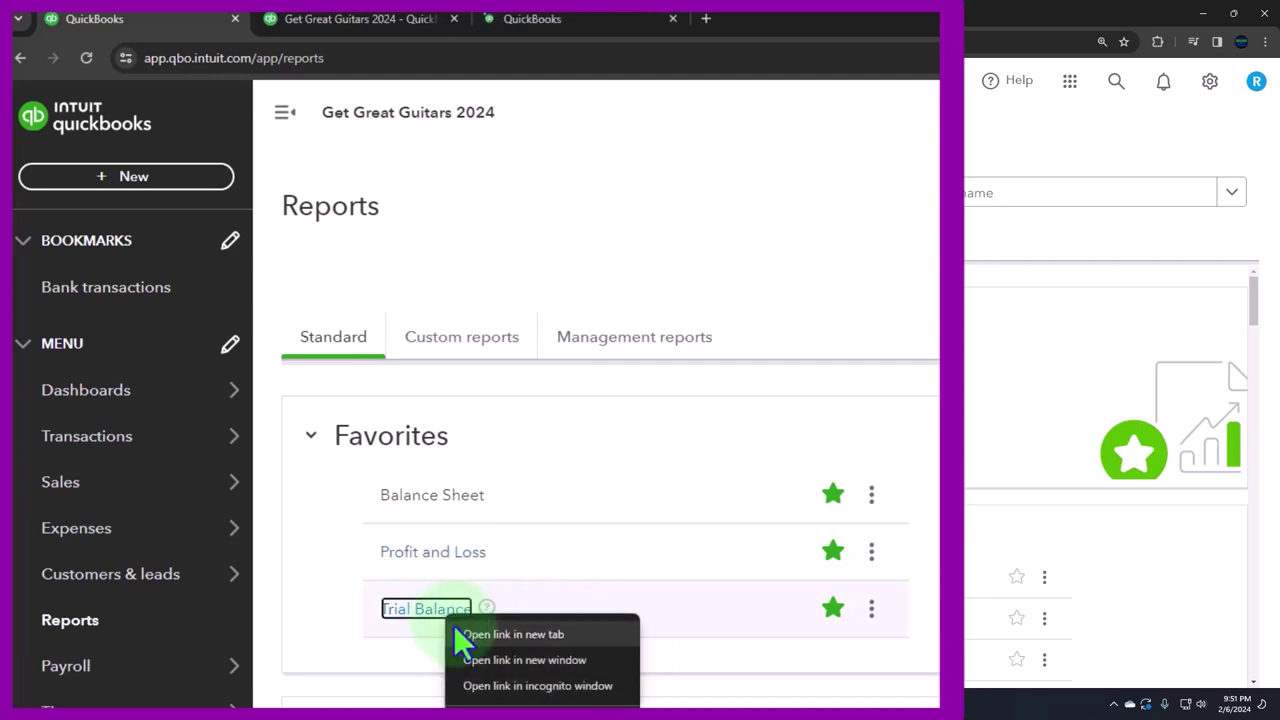
{"action": "left_click", "coordinate": [536, 634]}
Step: Hide the sidebar and rerun the Balance Sheet for 01/01/2024–02/29/2024 with columns by Months
{"action": "left_click", "coordinate": [285, 16]}
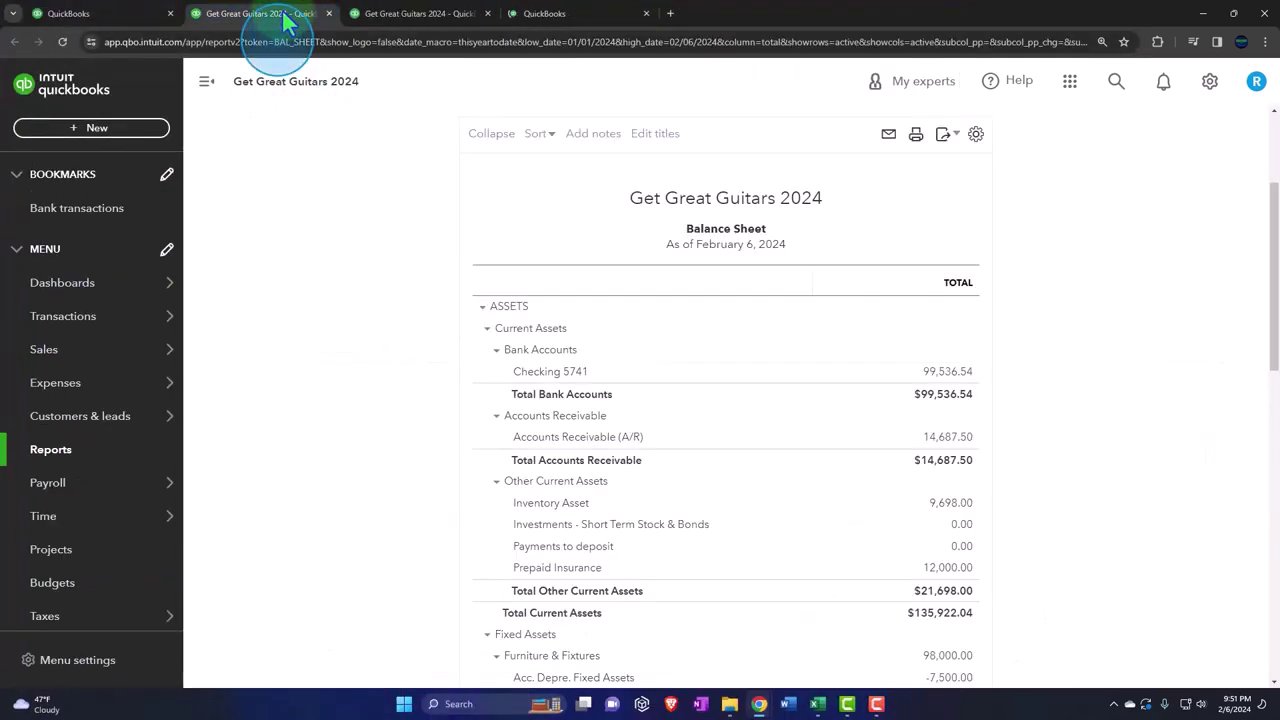
{"action": "left_click", "coordinate": [207, 81]}
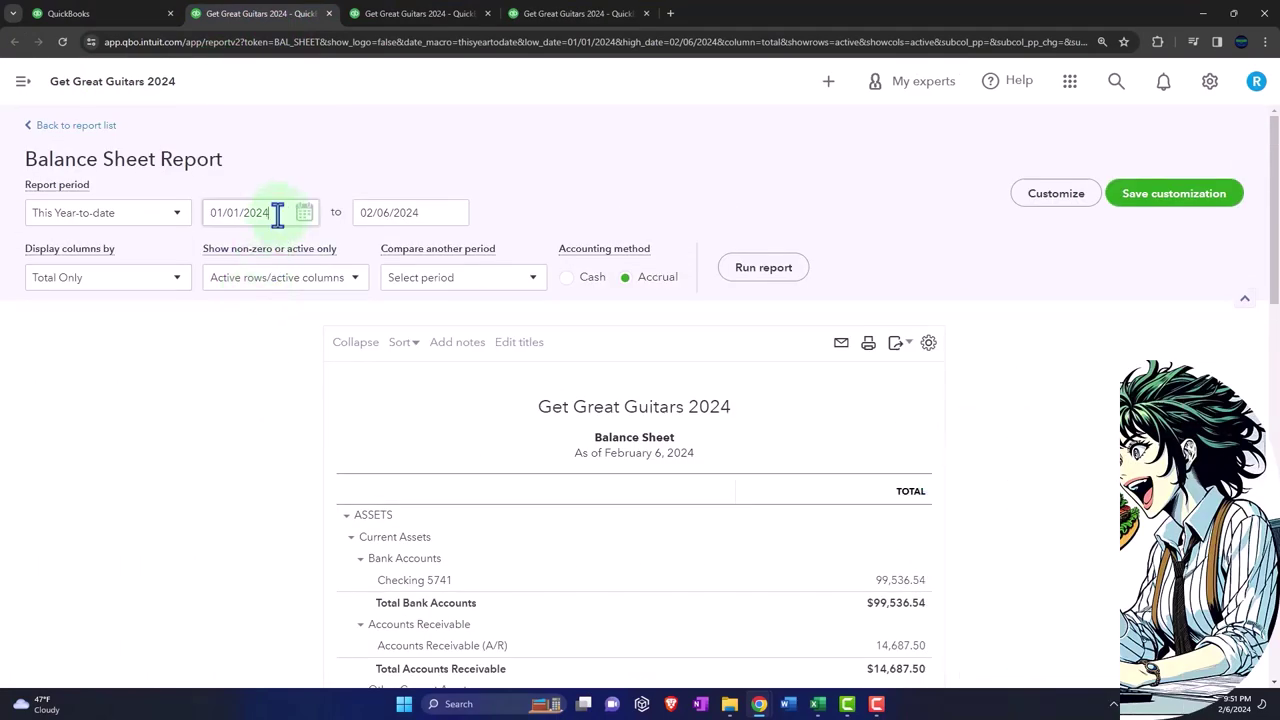
{"action": "left_click", "coordinate": [272, 214]}
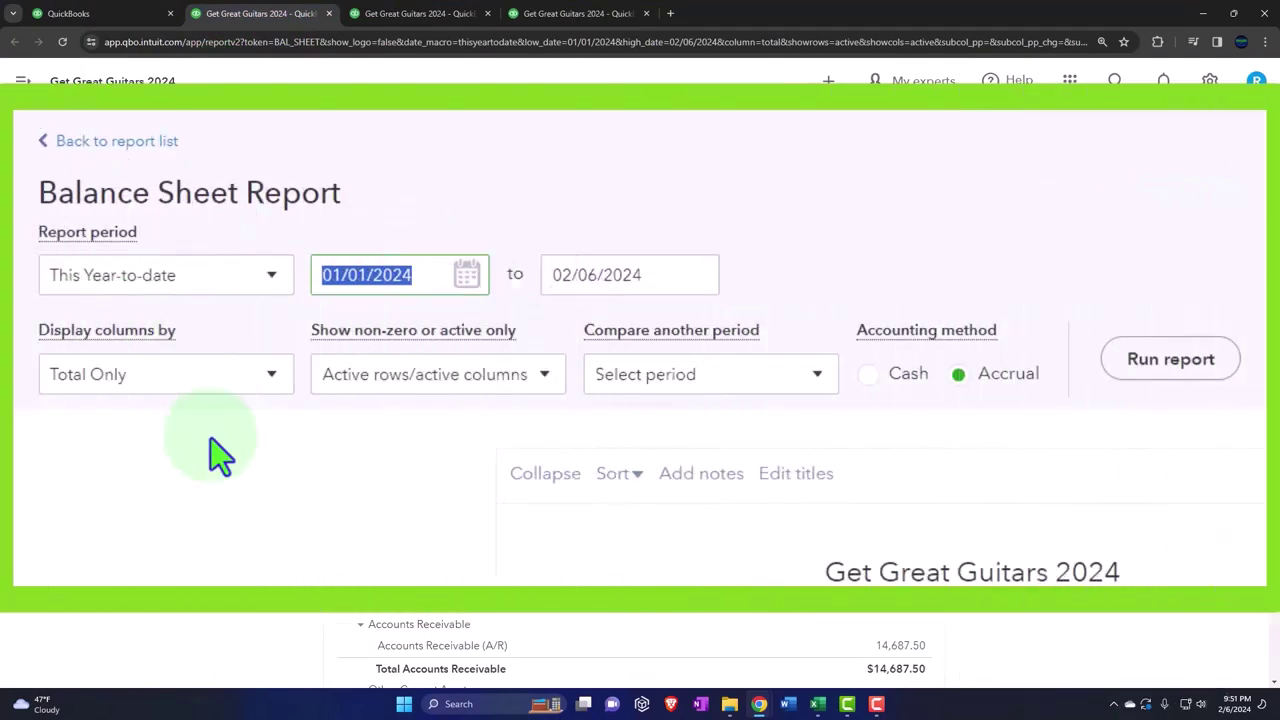
{"action": "type", "text": "01012024"}
{"action": "key", "text": "Tab"}
{"action": "type", "text": "022924"}
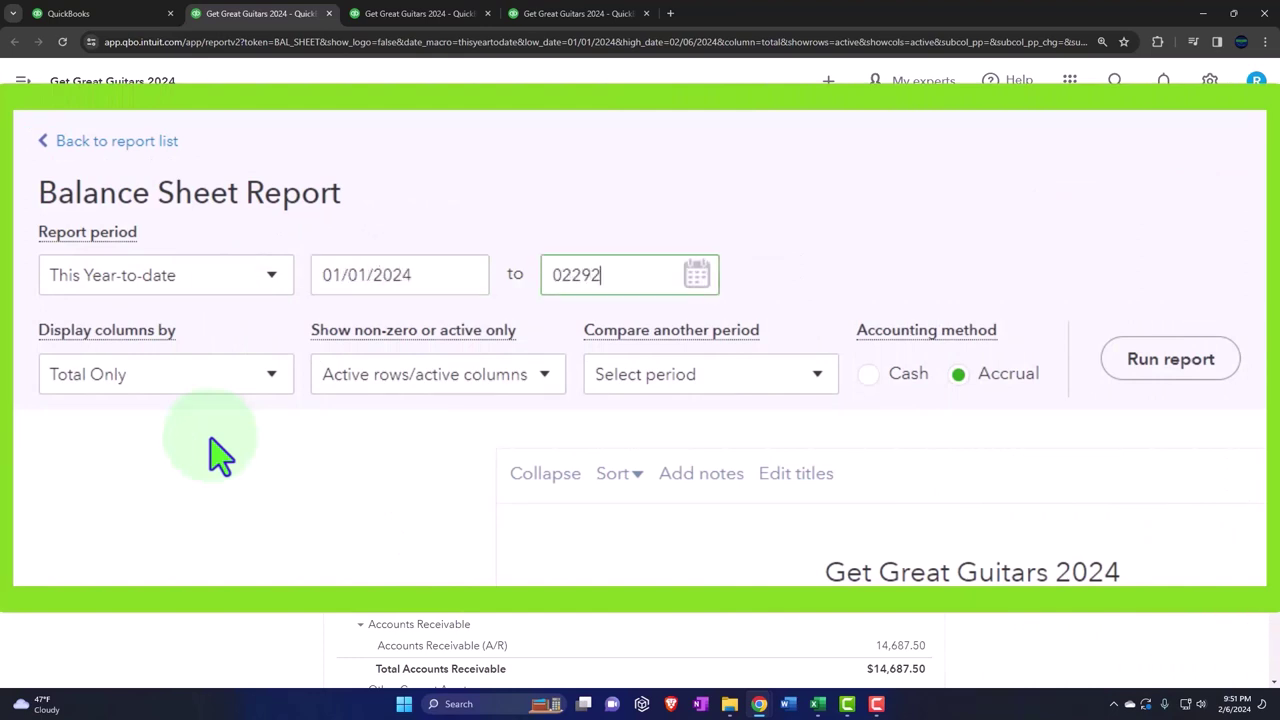
{"action": "left_click", "coordinate": [212, 452]}
{"action": "left_click", "coordinate": [270, 380]}
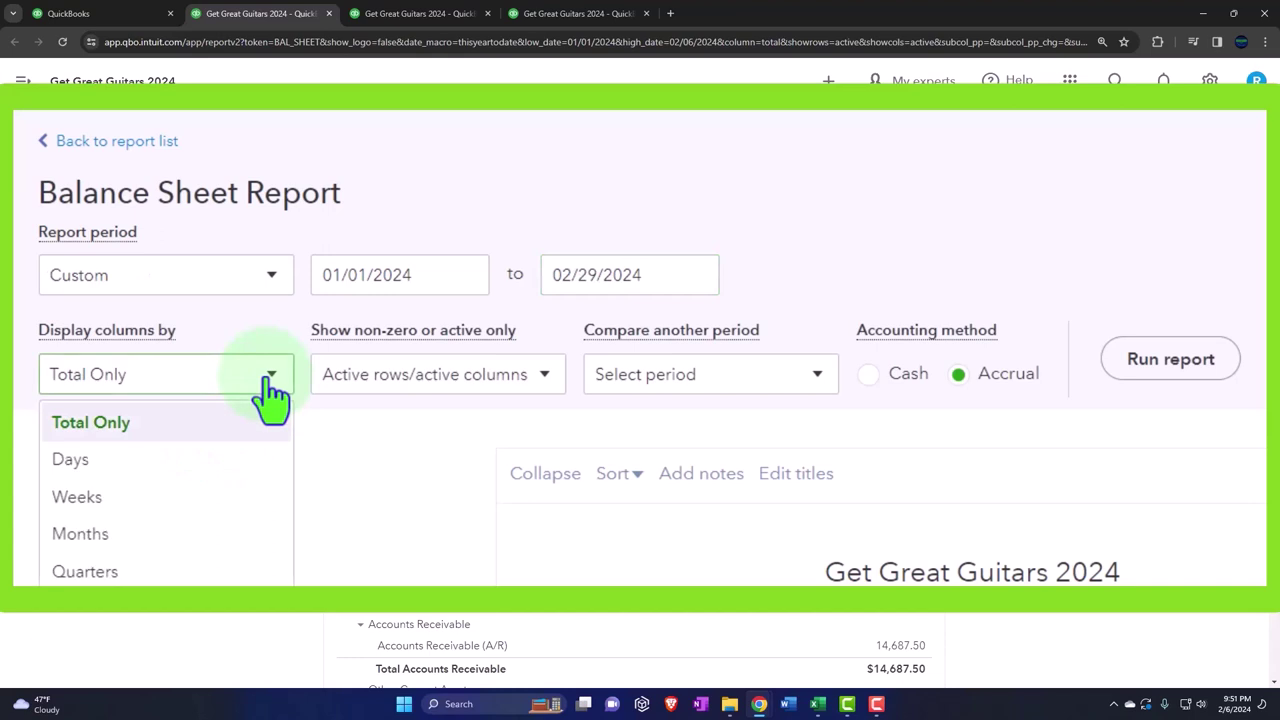
{"action": "left_click", "coordinate": [214, 536]}
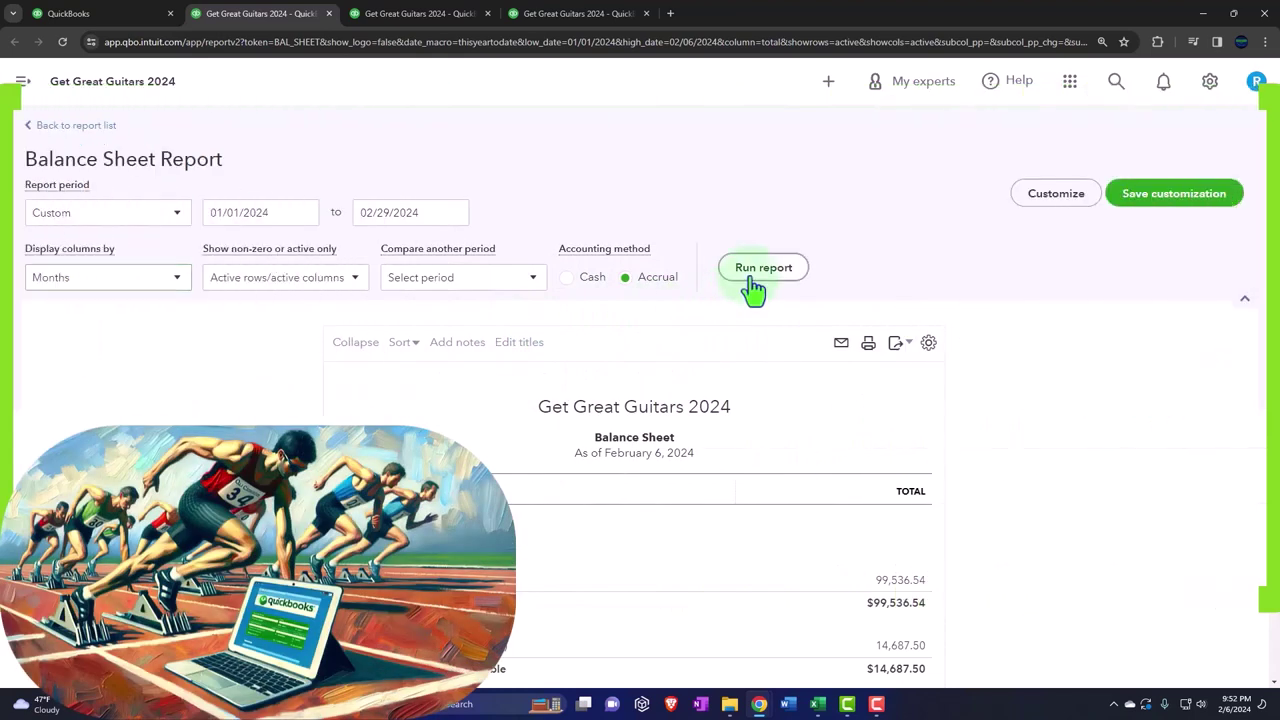
{"action": "left_click", "coordinate": [754, 268]}
Step: Rerun the Profit and Loss for 01/01/2024–02/29/2024 with columns displayed by Months
{"action": "left_click", "coordinate": [415, 14]}
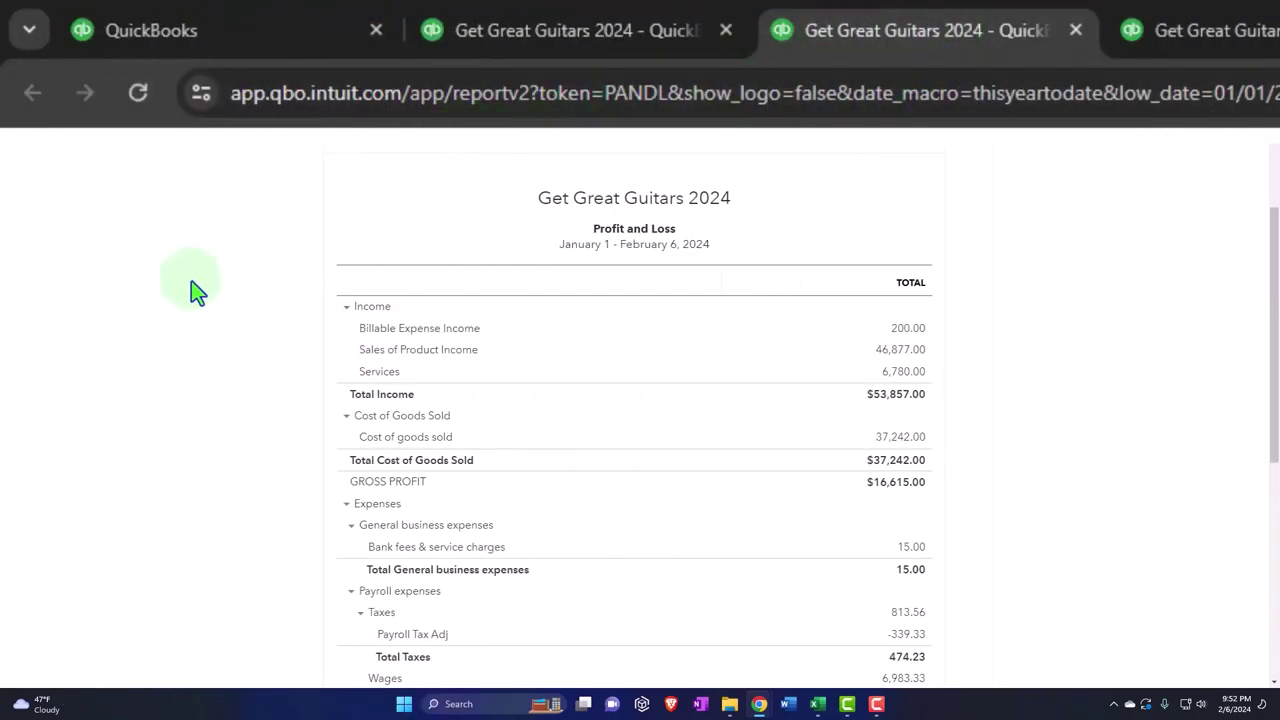
{"action": "left_click", "coordinate": [266, 212]}
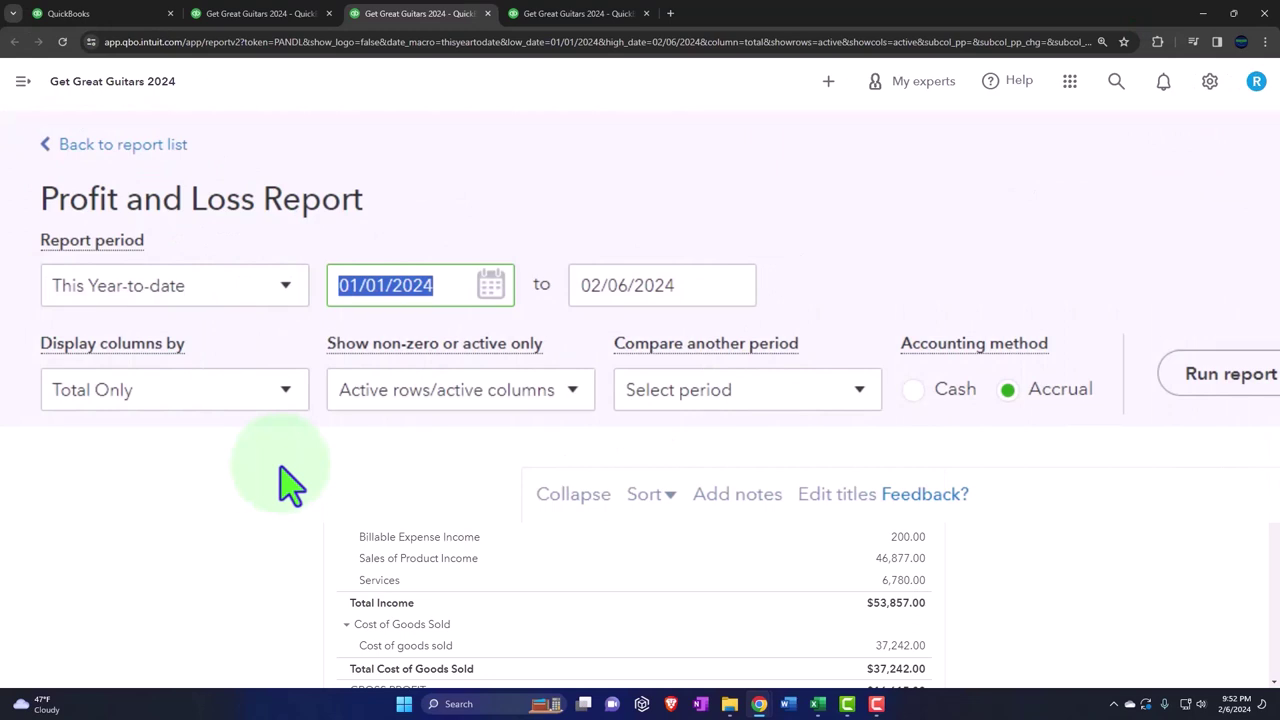
{"action": "type", "text": "01/01/2"}
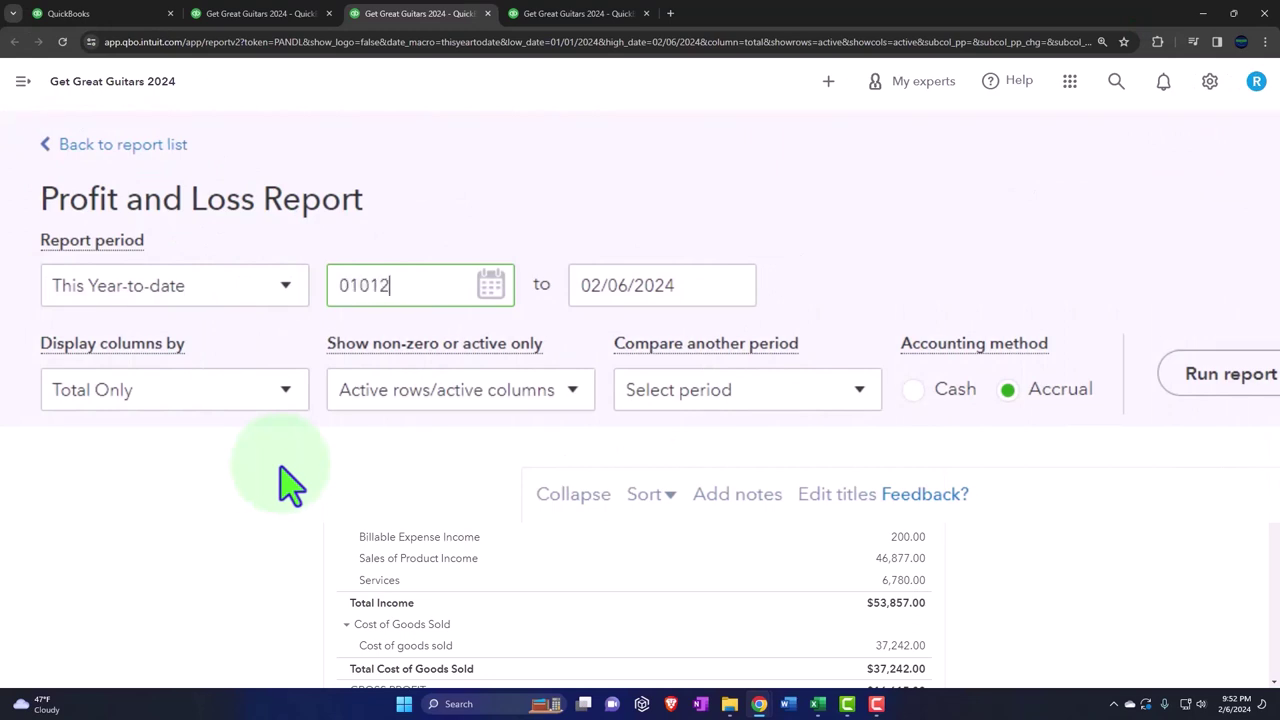
{"action": "type", "text": "024"}
{"action": "key", "text": "Tab"}
{"action": "type", "text": "02/29/2024"}
{"action": "key", "text": "Tab"}
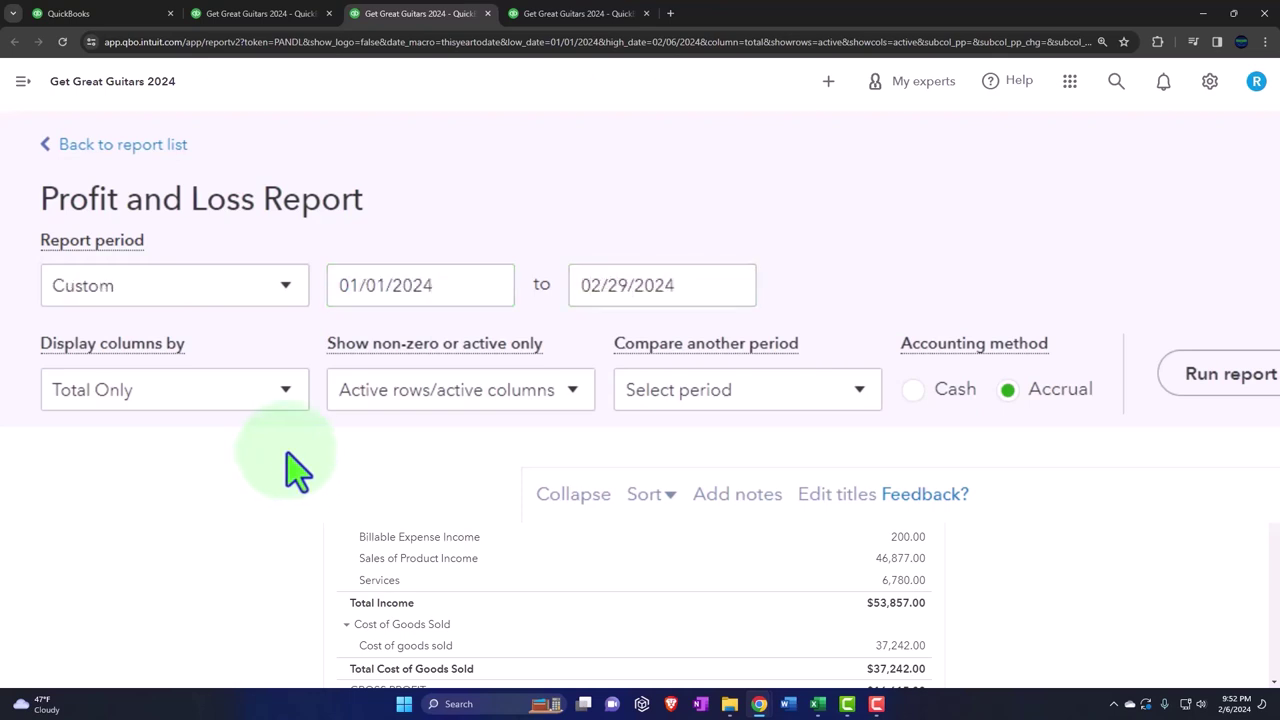
{"action": "left_click", "coordinate": [288, 395]}
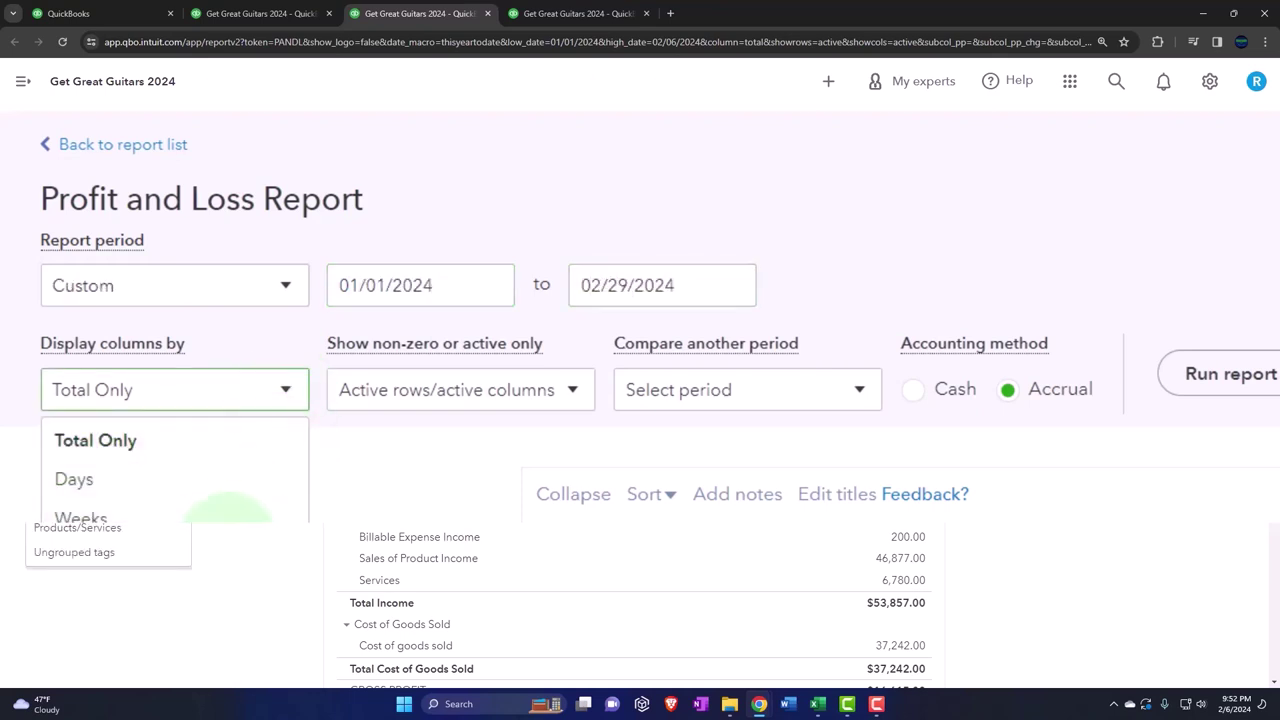
{"action": "left_click", "coordinate": [143, 525]}
{"action": "left_click", "coordinate": [1250, 385]}
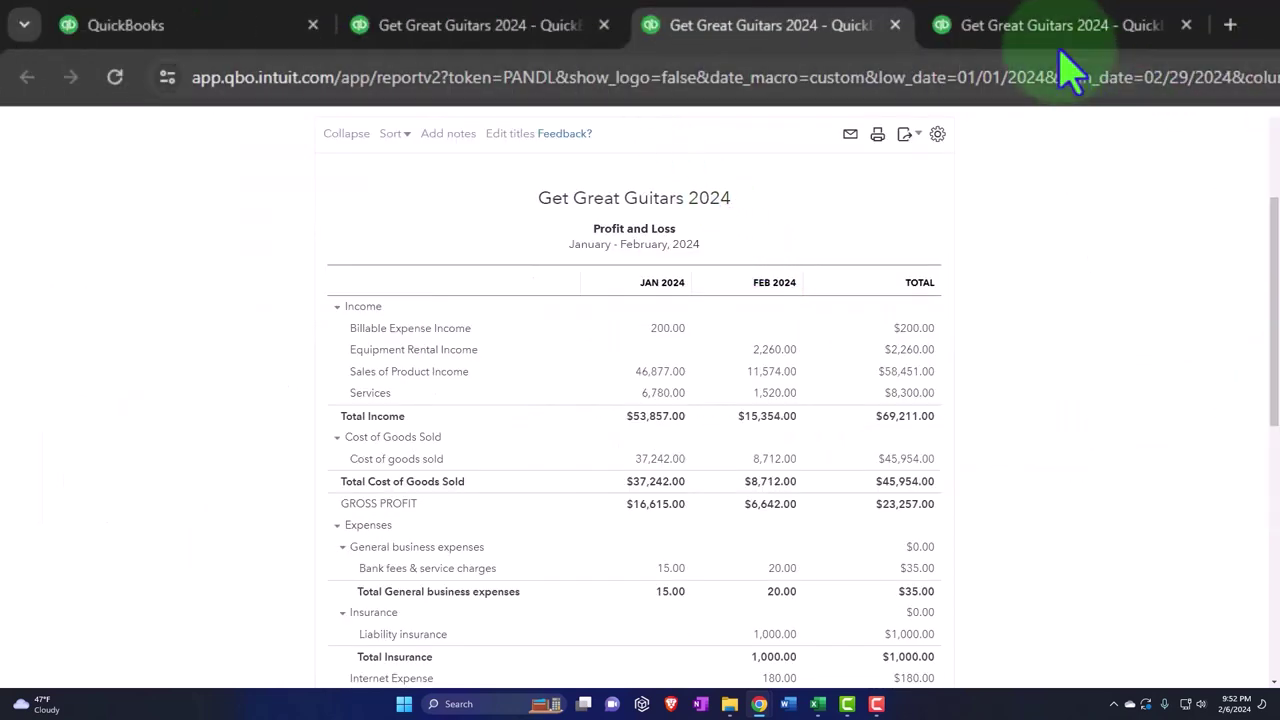
Step: Rerun the Trial Balance for 01/01/2024–02/29/2024 with columns displayed by Months
{"action": "left_click", "coordinate": [1012, 28]}
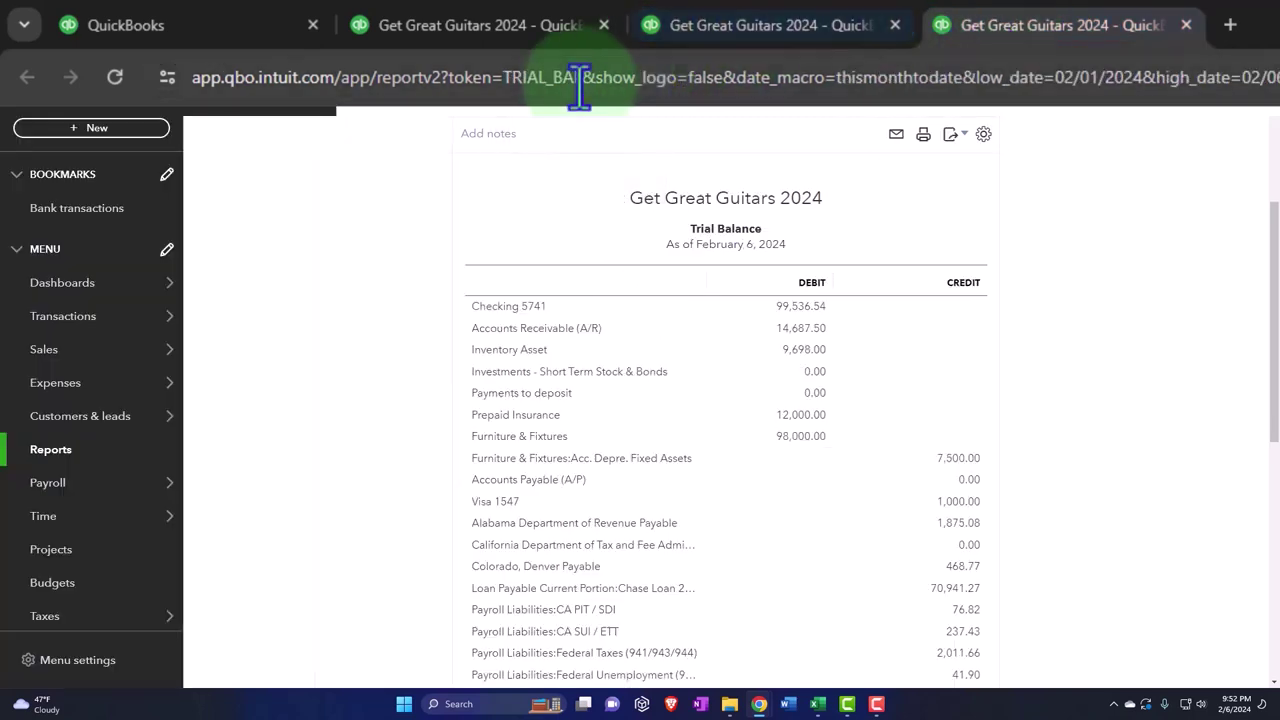
{"action": "scroll", "coordinate": [275, 297], "scroll_direction": "up", "scroll_amount": 2}
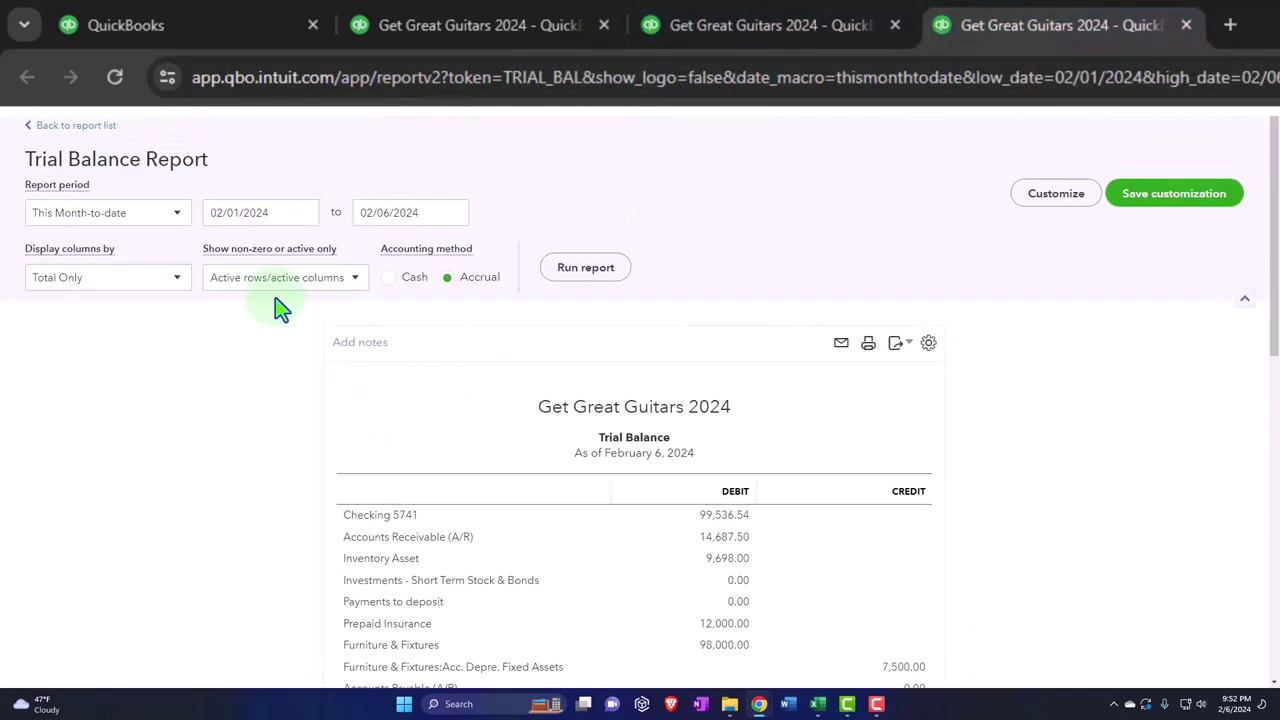
{"action": "left_click", "coordinate": [283, 212]}
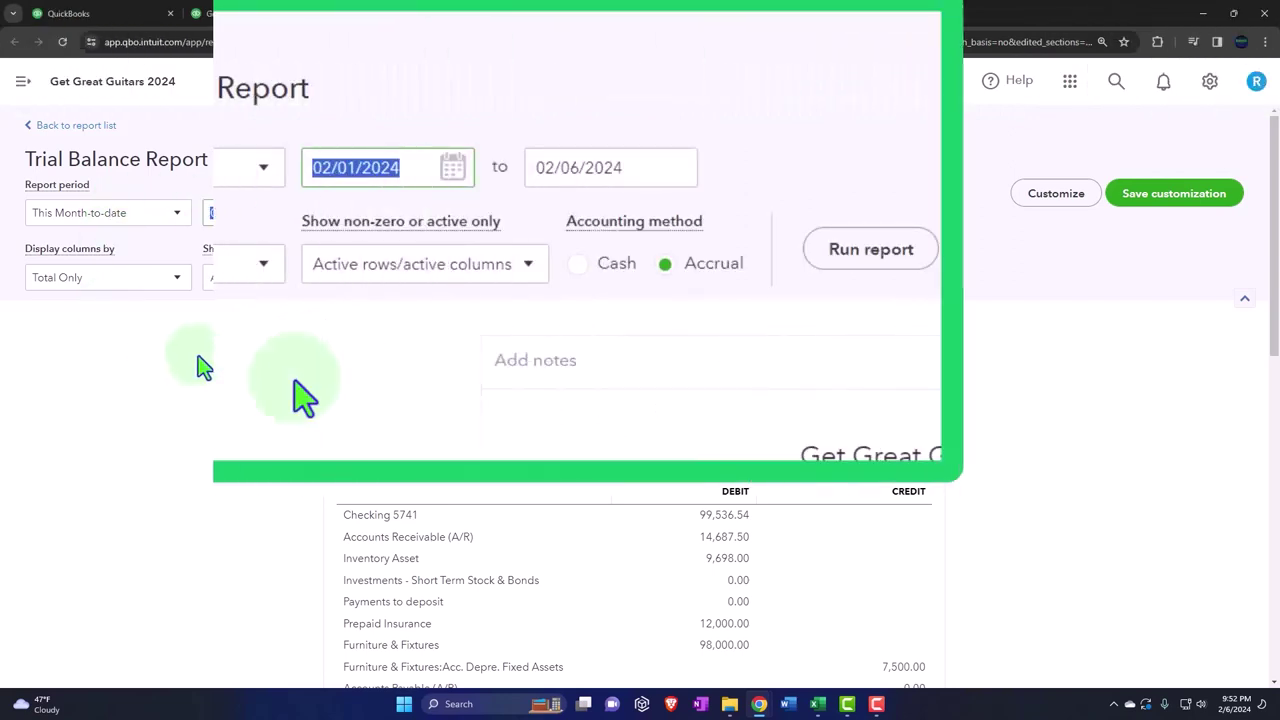
{"action": "type", "text": "010124"}
{"action": "key", "text": "Tab"}
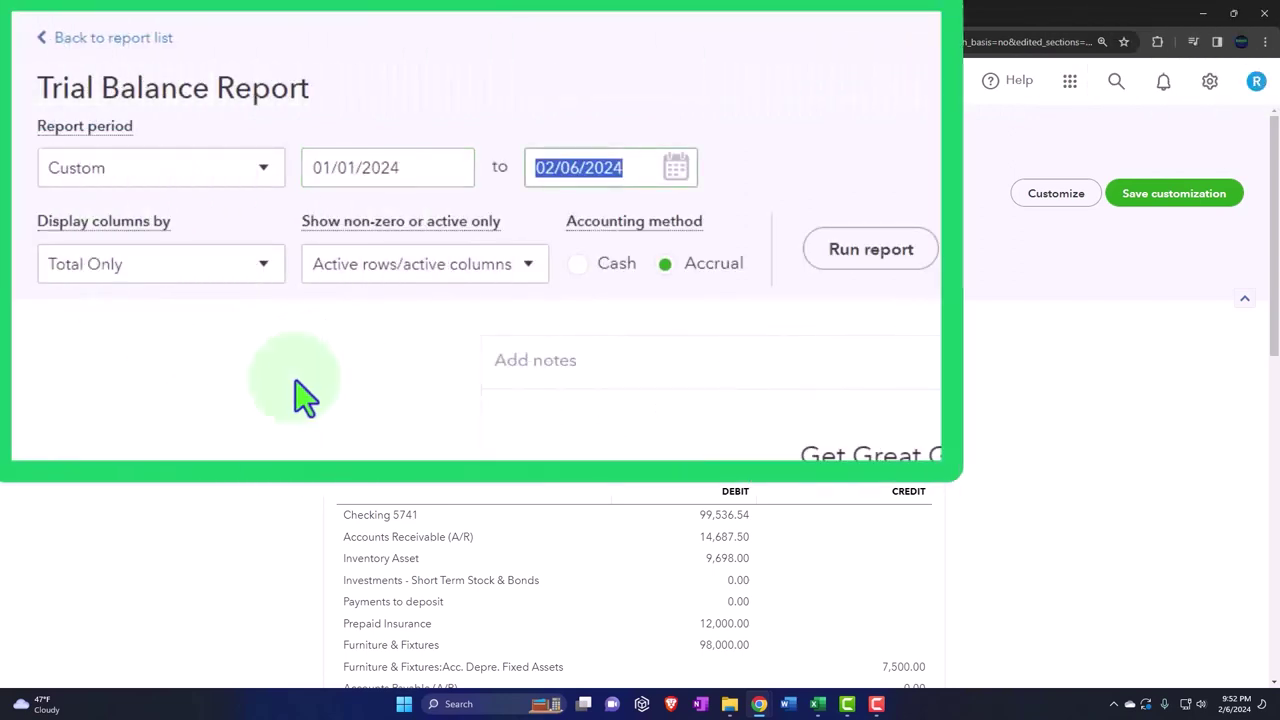
{"action": "type", "text": "022924"}
{"action": "key", "text": "Tab"}
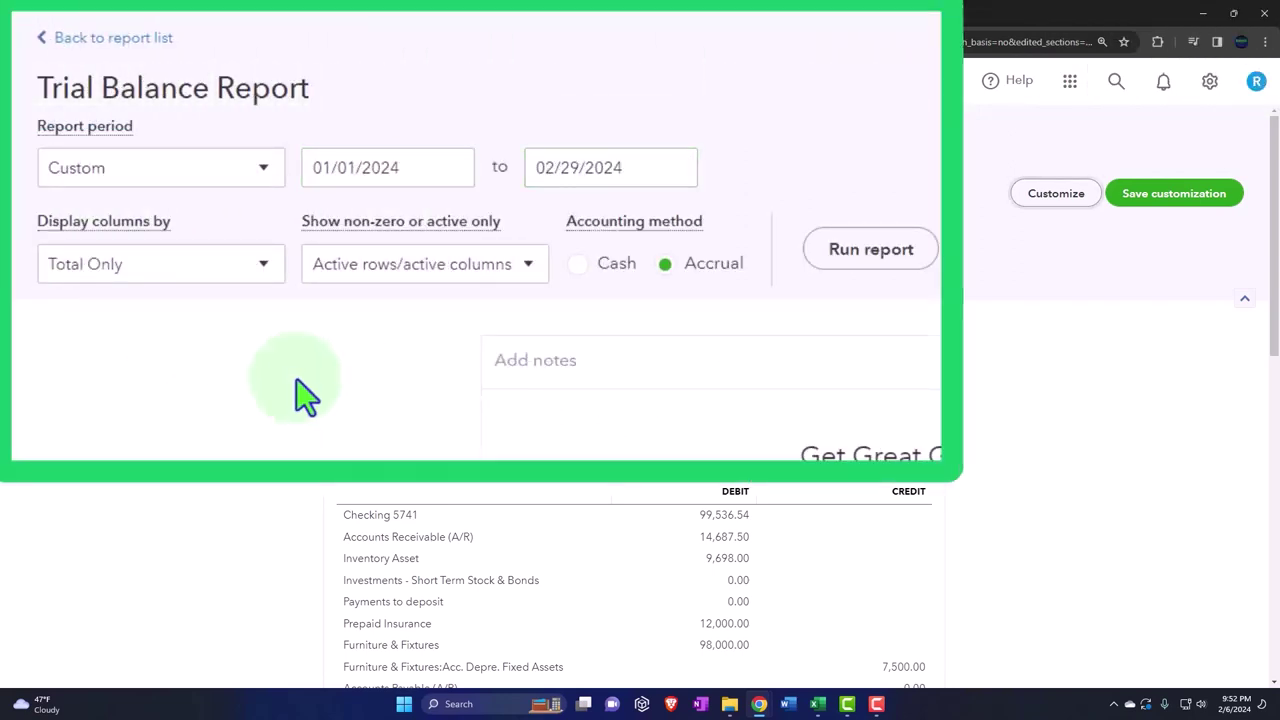
{"action": "left_click", "coordinate": [264, 264]}
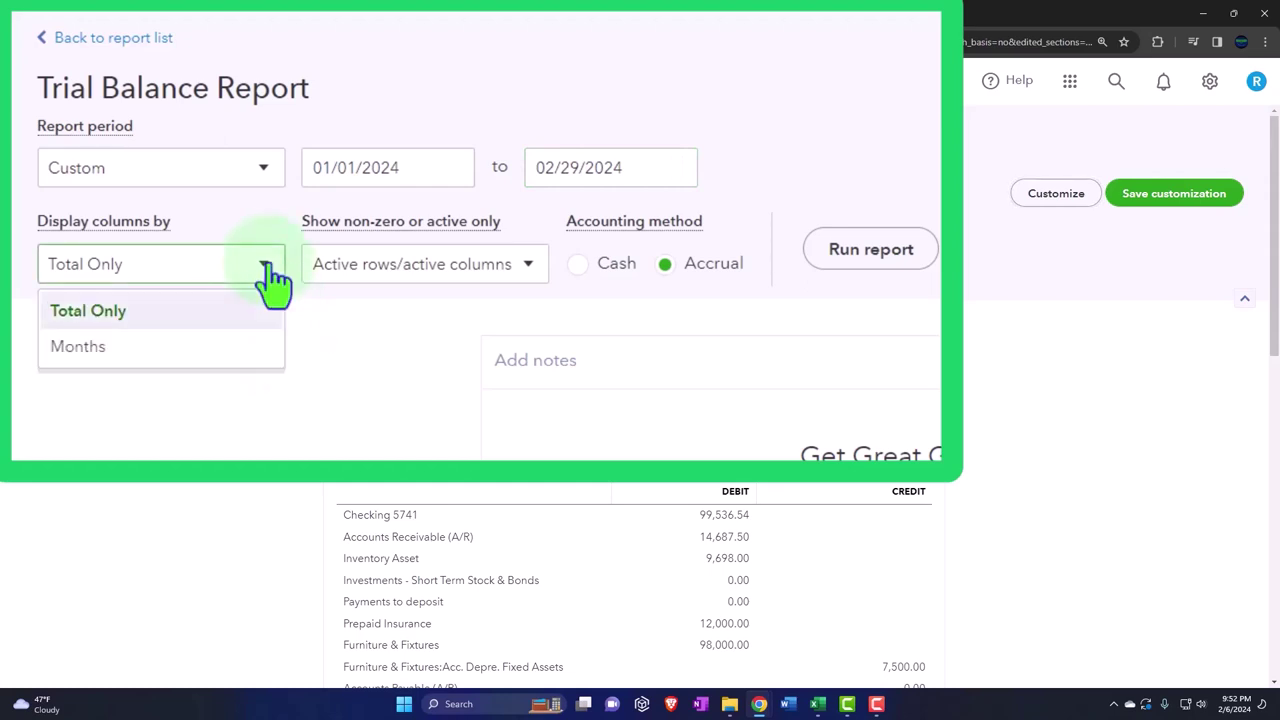
{"action": "left_click", "coordinate": [214, 355]}
{"action": "left_click", "coordinate": [583, 266]}
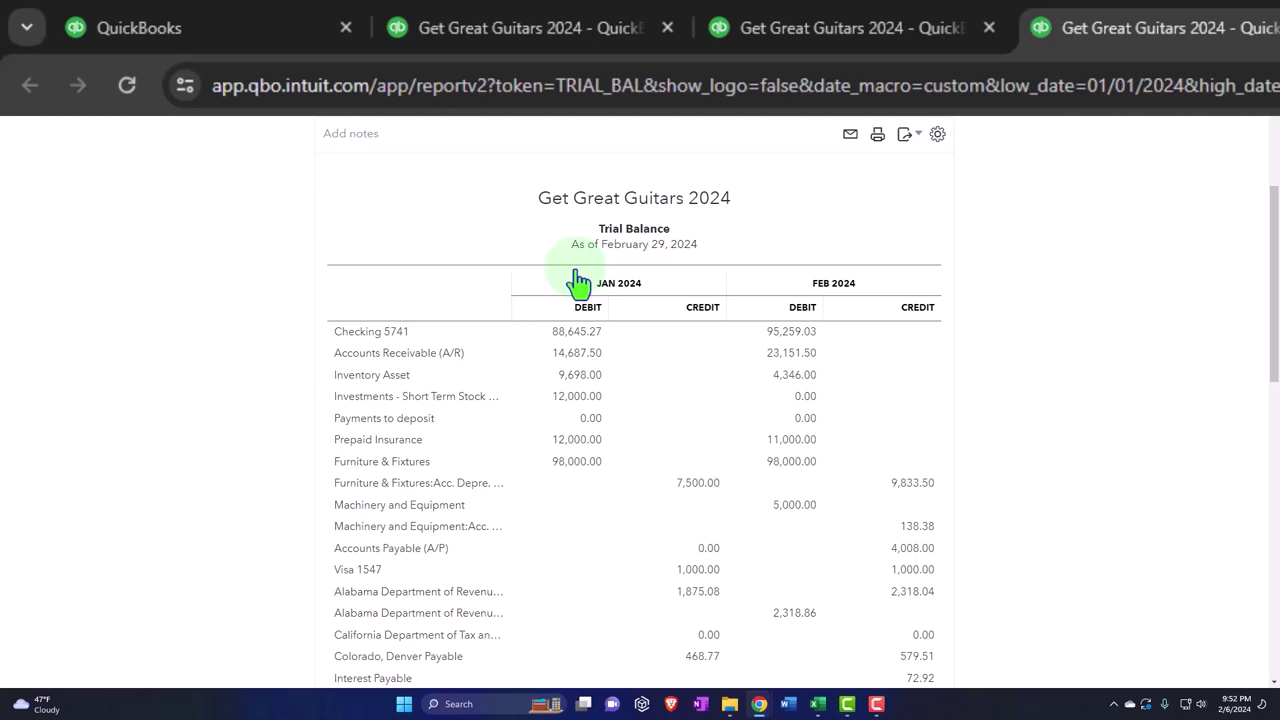
Step: Switch back to the Profit and Loss tab to review January–February gross profit
{"action": "left_click", "coordinate": [900, 30]}
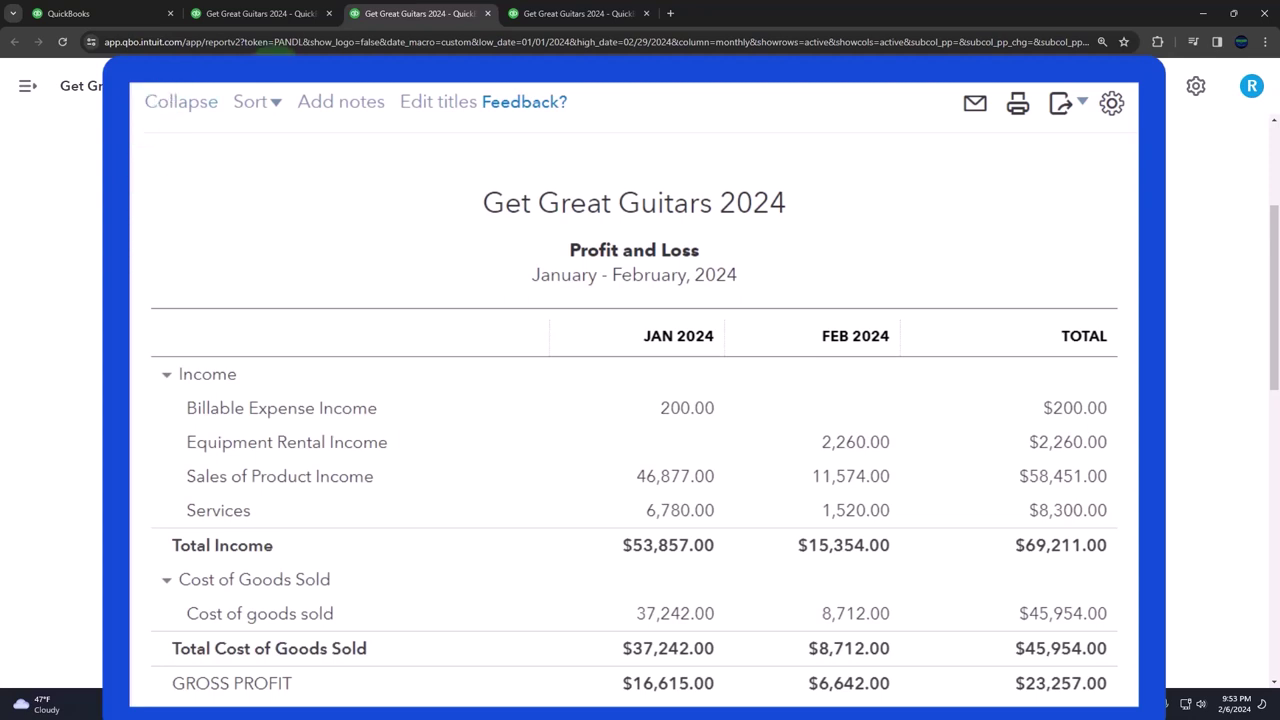
Step: On the Balance Sheet, collapse ASSETS and LIABILITIES AND EQUITY, and zoom the page in
{"action": "left_click", "coordinate": [265, 14]}
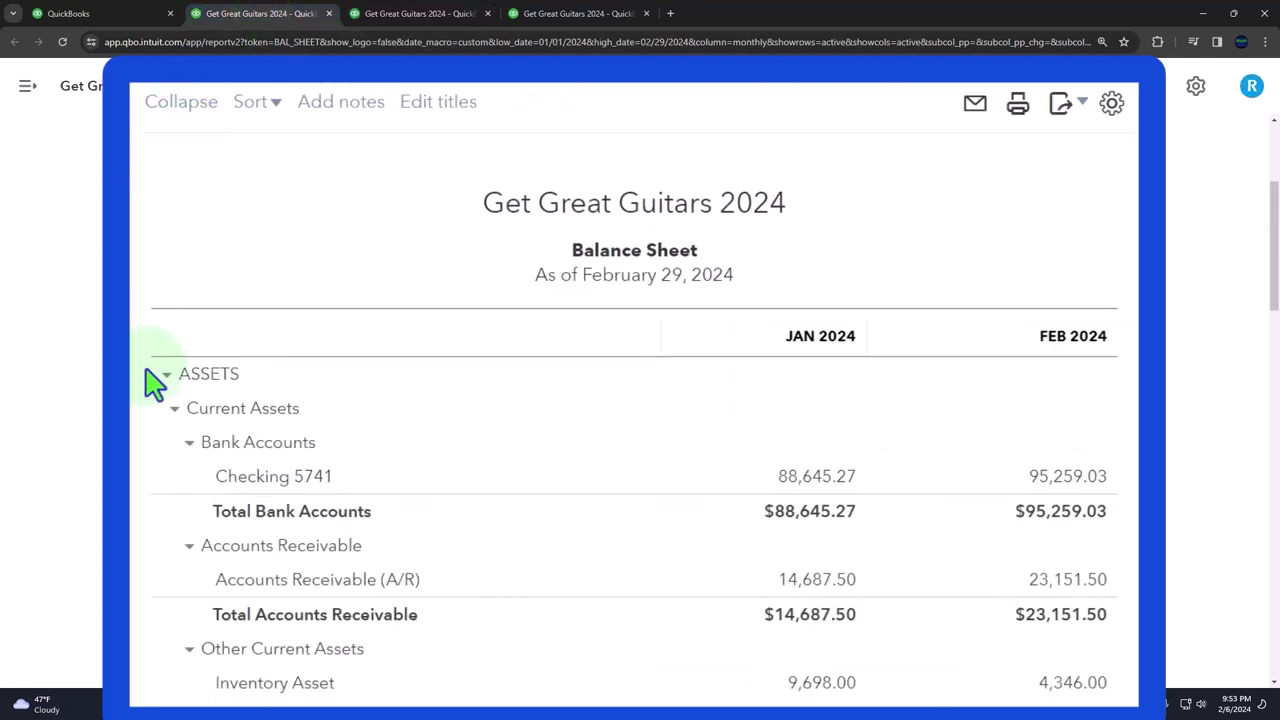
{"action": "scroll", "coordinate": [152, 383], "scroll_direction": "down", "scroll_amount": 2}
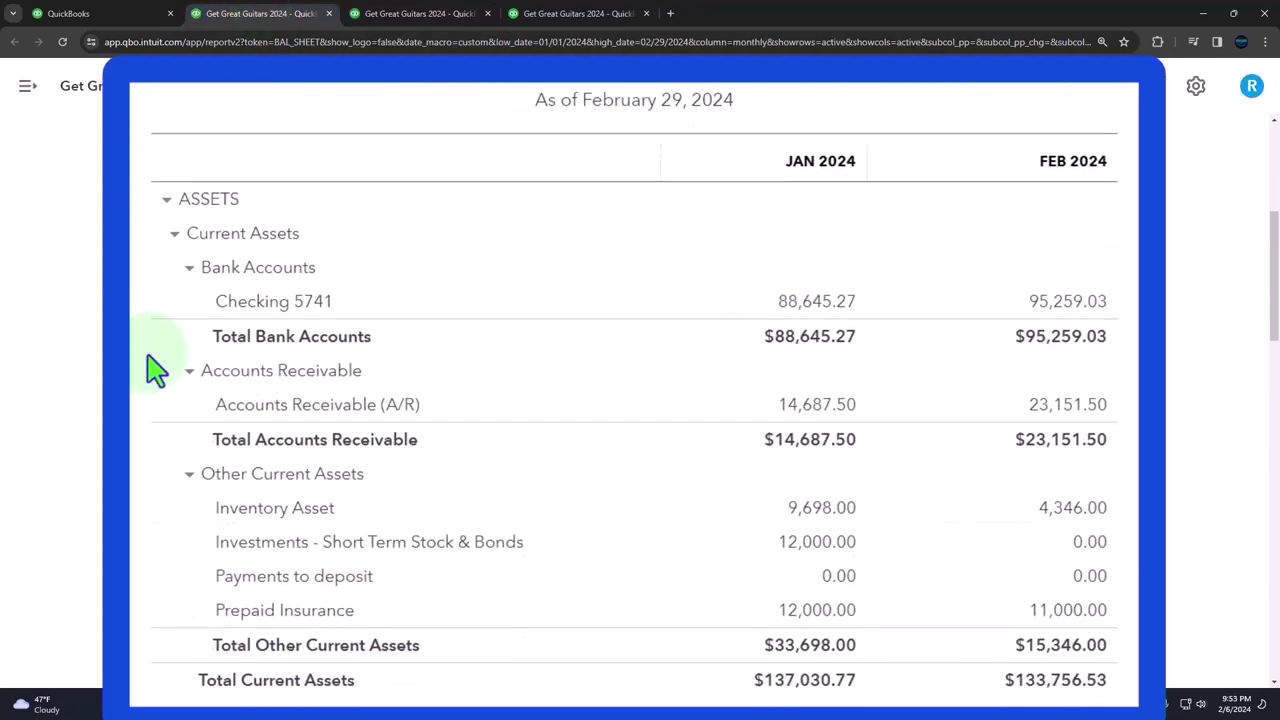
{"action": "left_click", "coordinate": [167, 203]}
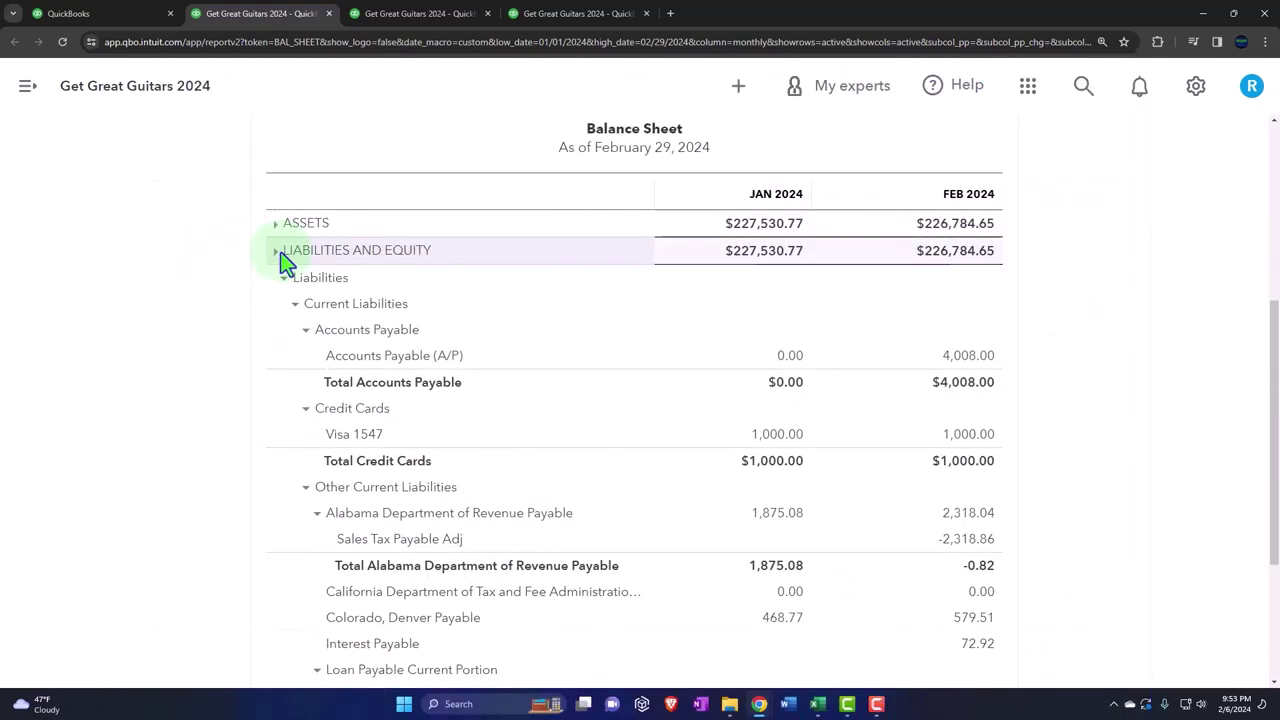
{"action": "left_click", "coordinate": [280, 251]}
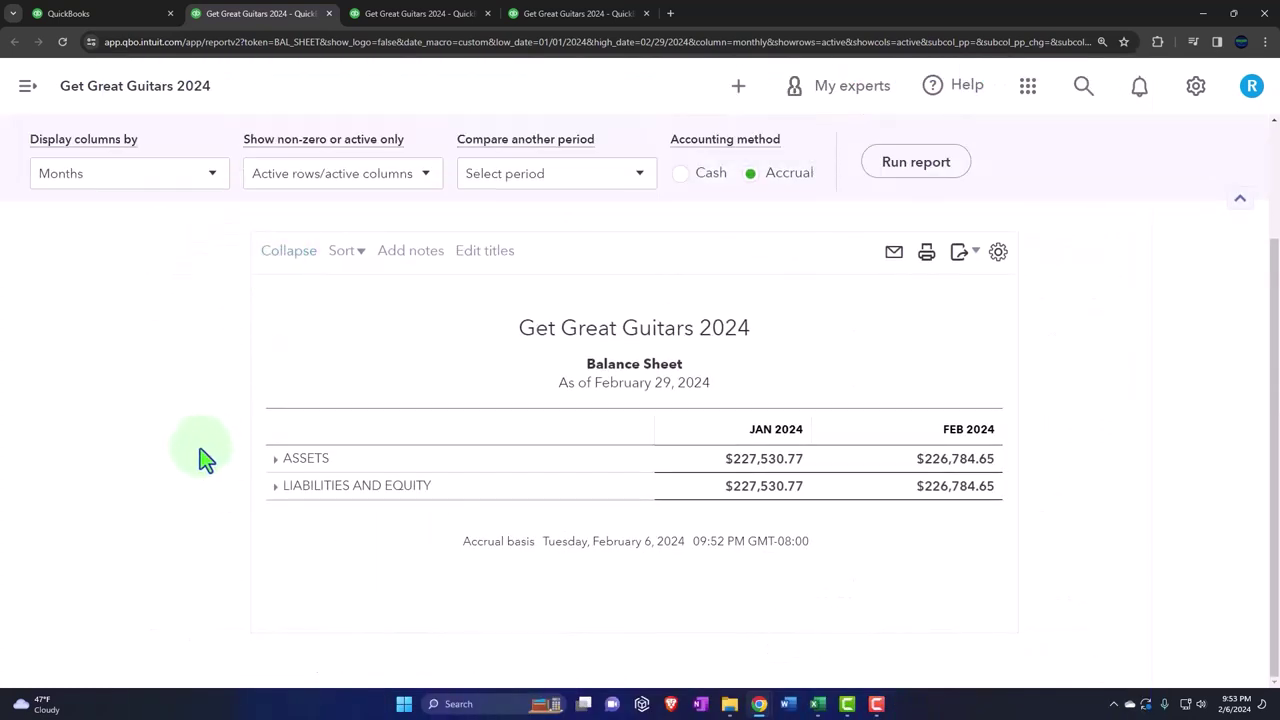
{"action": "key", "text": "ctrl+plus"}
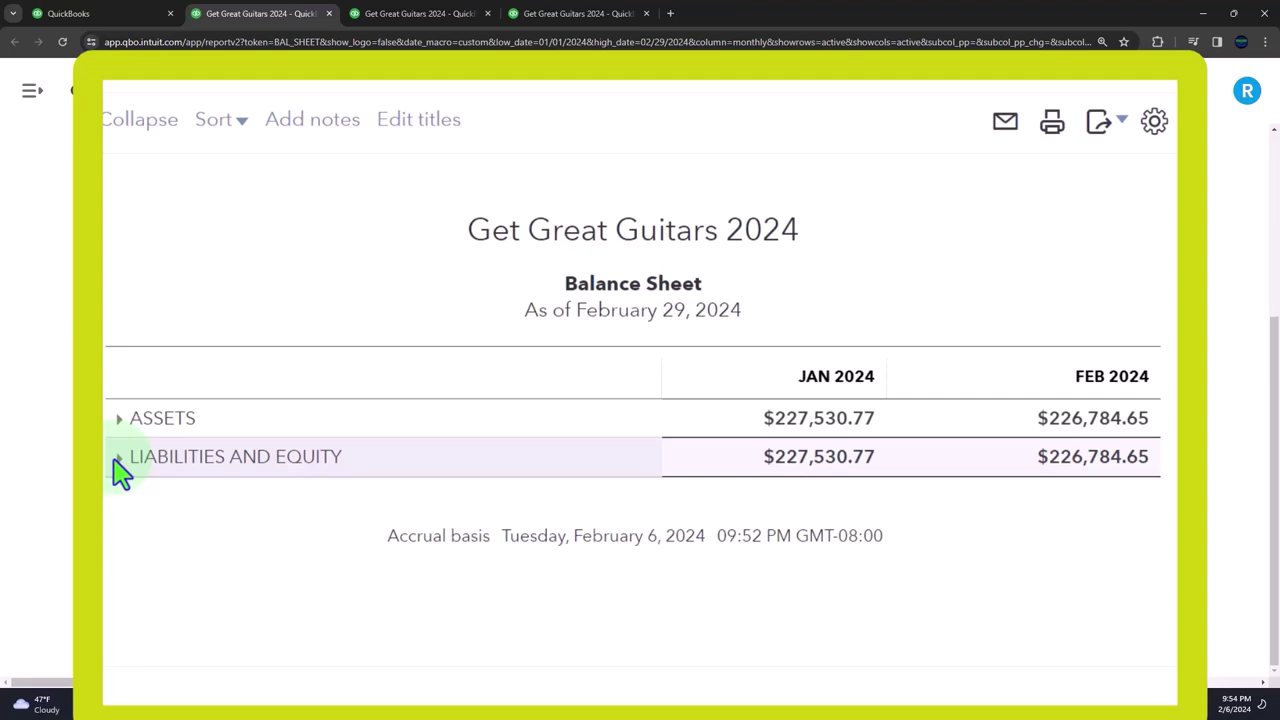
Step: Expand LIABILITIES AND EQUITY with Liabilities and Equity collapsed to their subtotals
{"action": "left_click", "coordinate": [118, 458]}
{"action": "left_click", "coordinate": [128, 494]}
{"action": "left_click", "coordinate": [131, 536]}
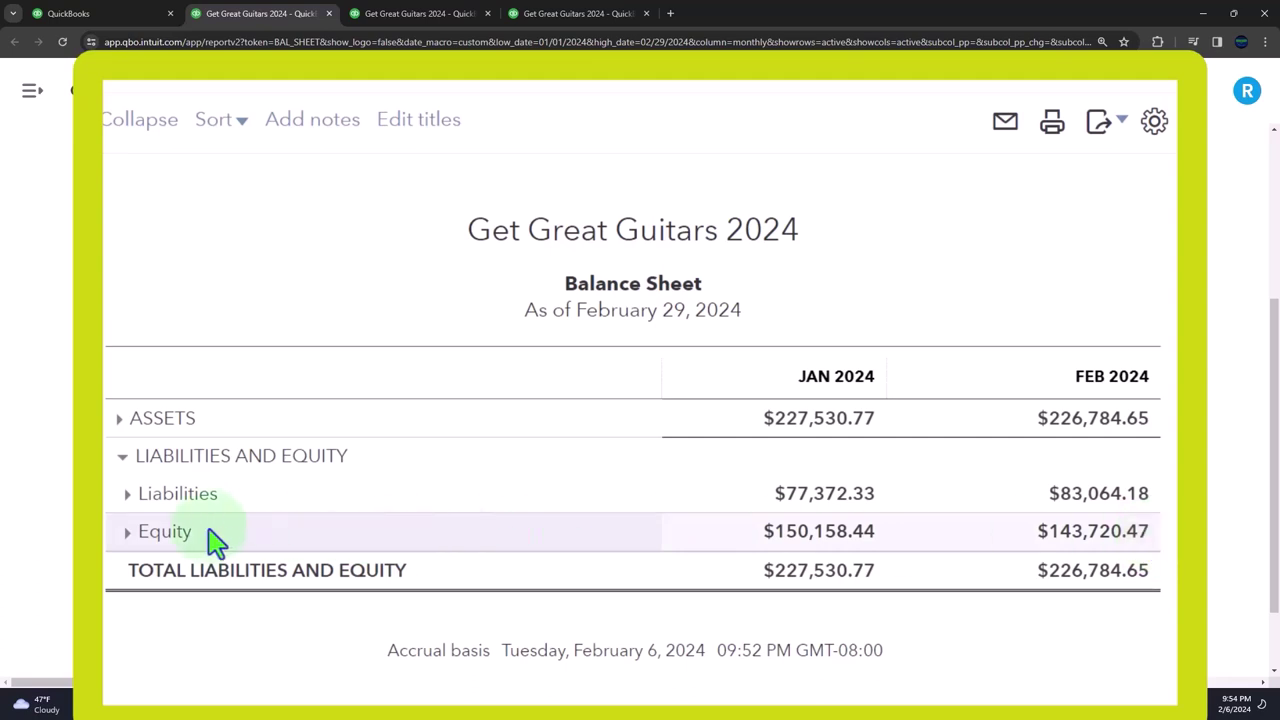
Step: Expand and re-collapse Equity, then expand ASSETS to show Current Assets and bank accounts
{"action": "left_click", "coordinate": [131, 536]}
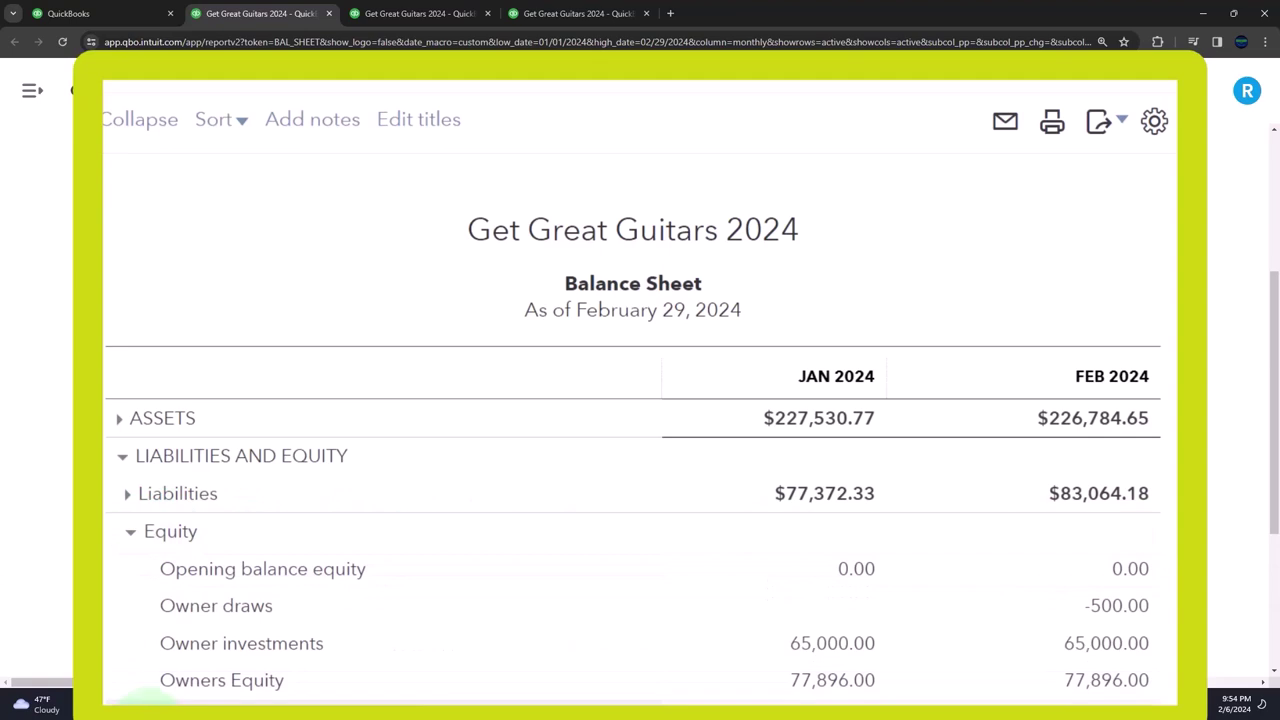
{"action": "left_click", "coordinate": [131, 537]}
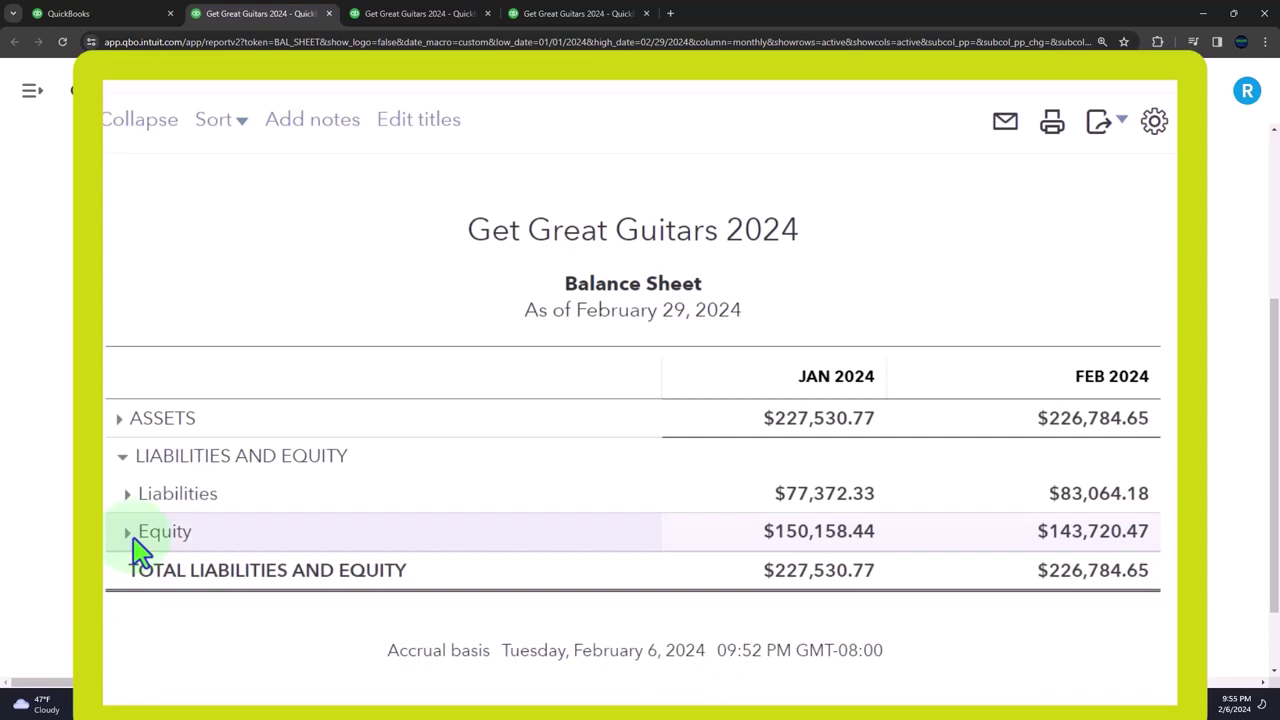
{"action": "left_click", "coordinate": [119, 427]}
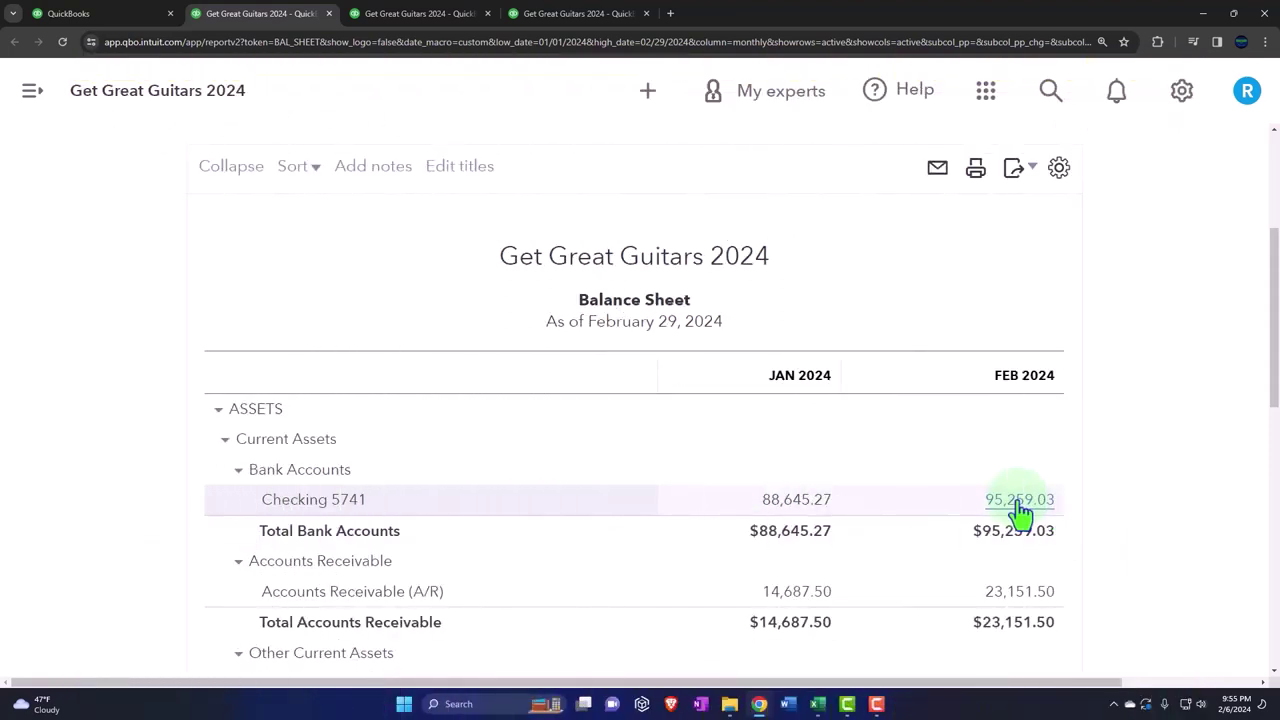
Step: Scroll through the report, expanding Liabilities and then collapsing LIABILITIES AND EQUITY
{"action": "scroll", "coordinate": [1020, 512], "scroll_direction": "down", "scroll_amount": 3}
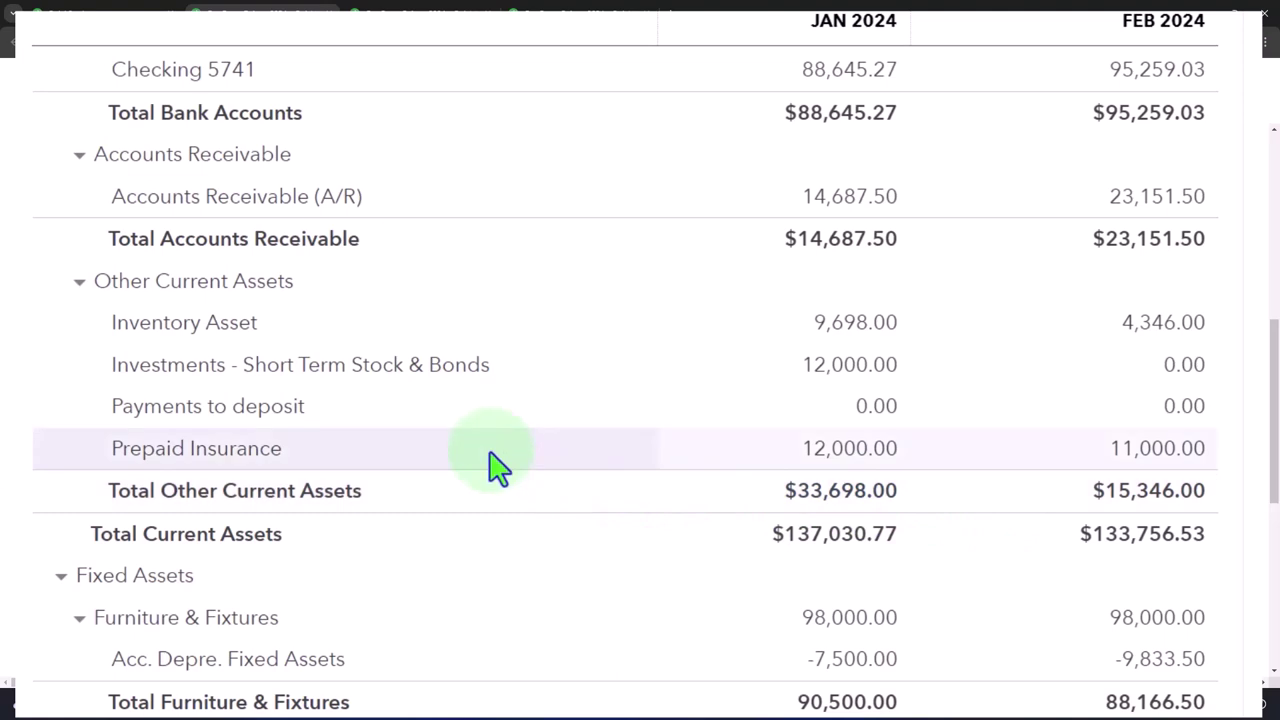
{"action": "scroll", "coordinate": [497, 467], "scroll_direction": "down", "scroll_amount": 2}
{"action": "scroll", "coordinate": [497, 467], "scroll_direction": "down", "scroll_amount": 1}
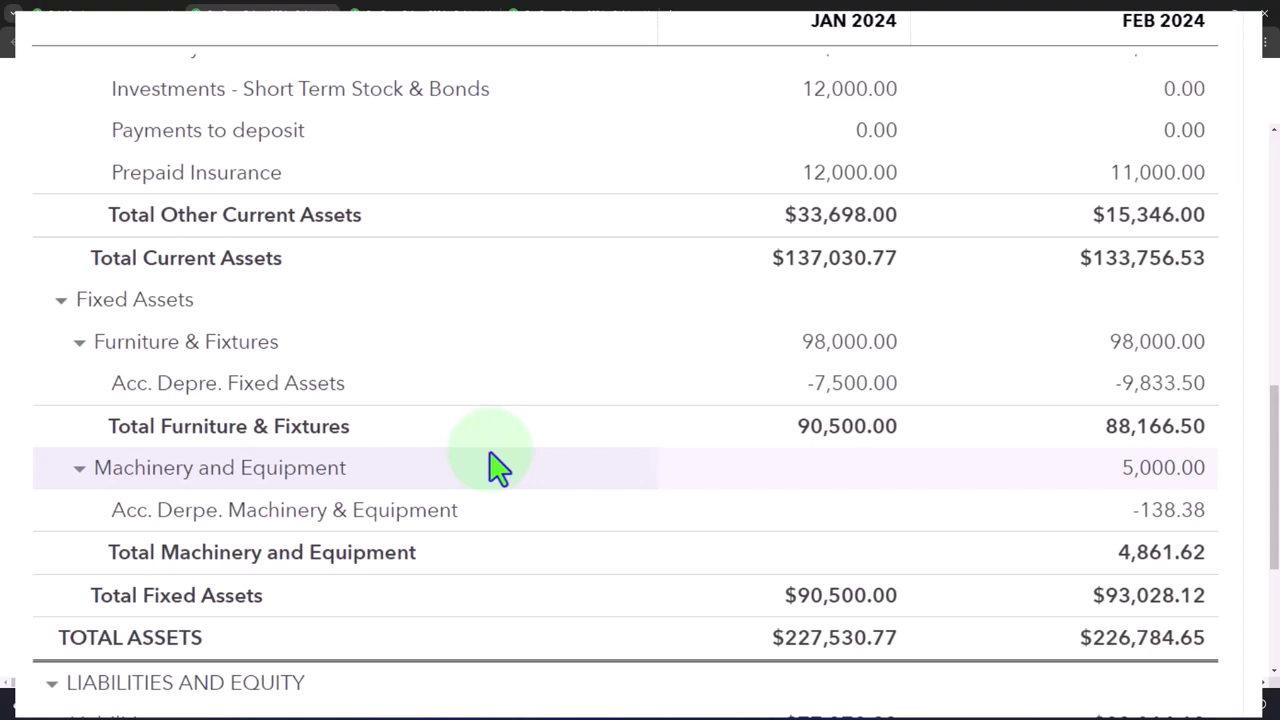
{"action": "scroll", "coordinate": [497, 468], "scroll_direction": "down", "scroll_amount": 1}
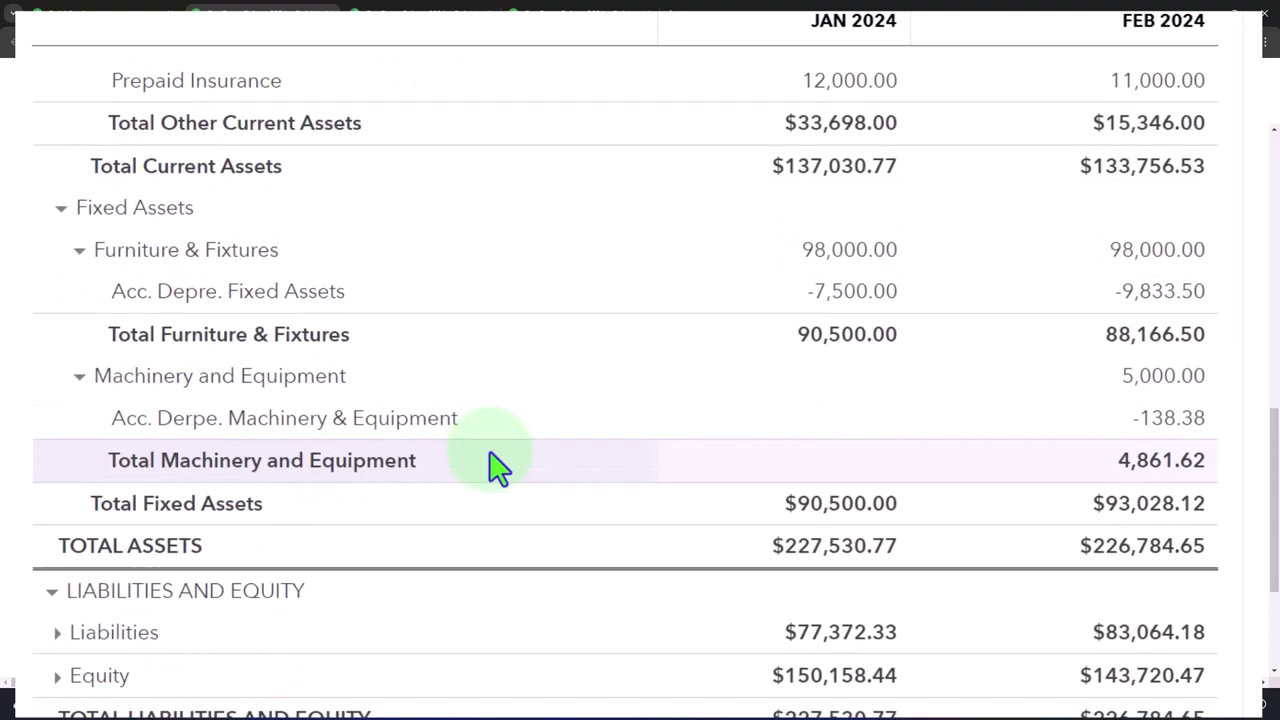
{"action": "left_click", "coordinate": [57, 634]}
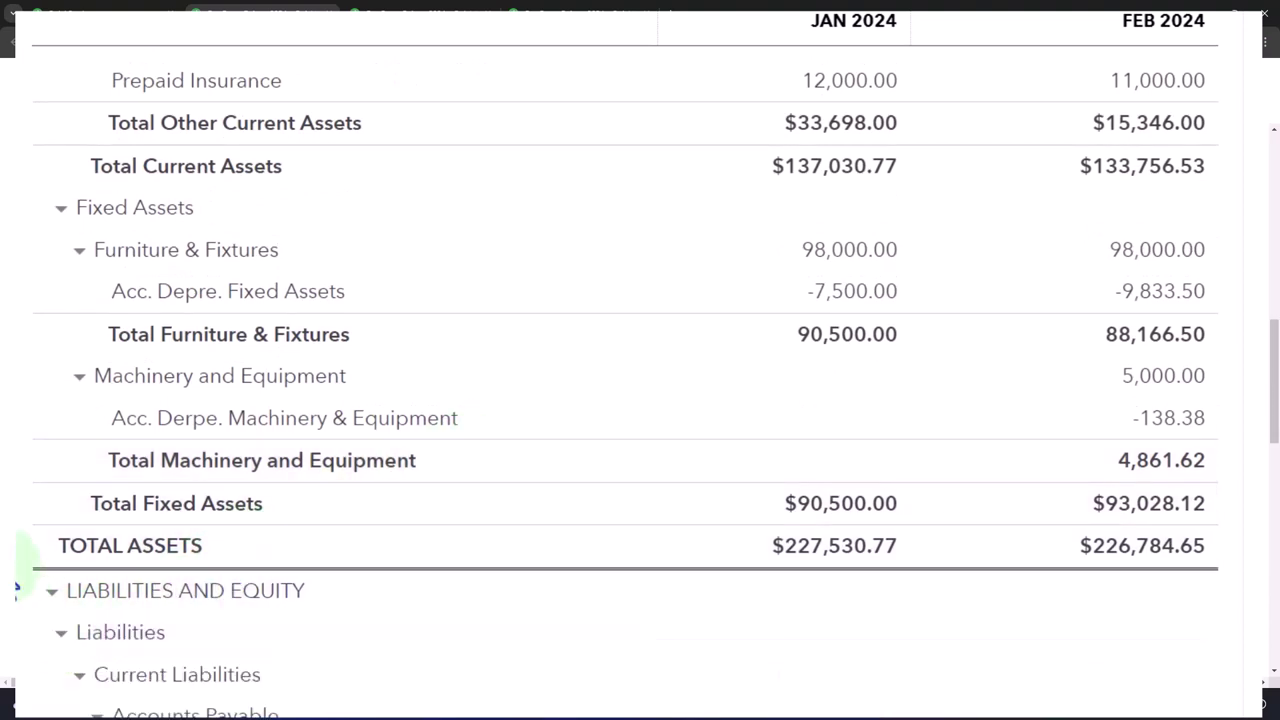
{"action": "scroll", "coordinate": [640, 380], "scroll_direction": "down", "scroll_amount": 5}
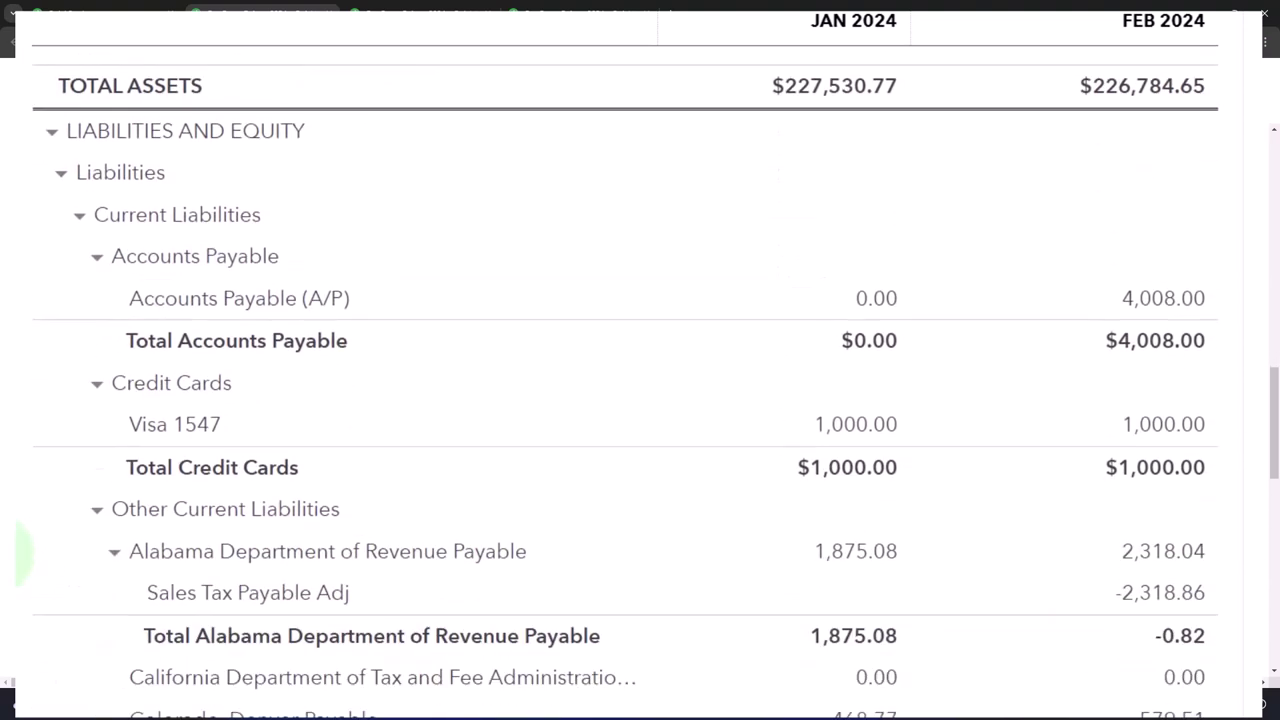
{"action": "left_click", "coordinate": [51, 131]}
{"action": "scroll", "coordinate": [20, 255], "scroll_direction": "up", "scroll_amount": 10}
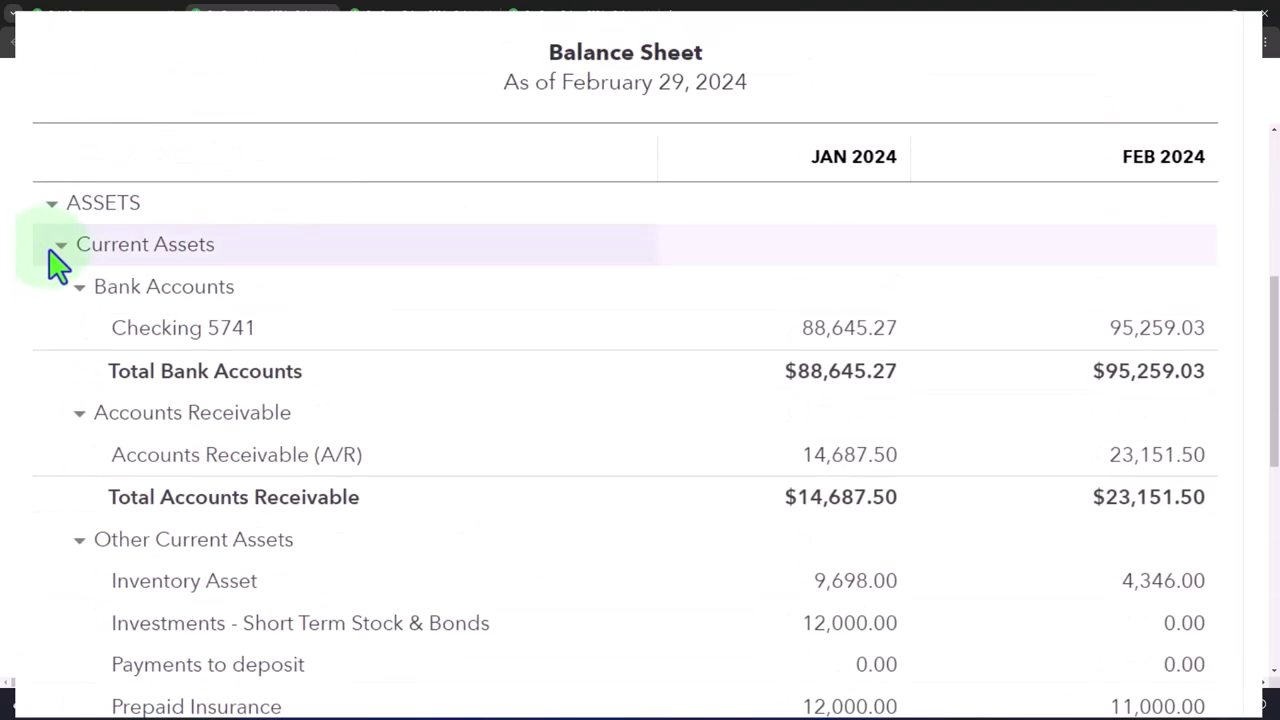
Step: Collapse Current Assets, Fixed Assets and ASSETS, then show LIABILITIES AND EQUITY with Liabilities collapsed
{"action": "left_click", "coordinate": [57, 247]}
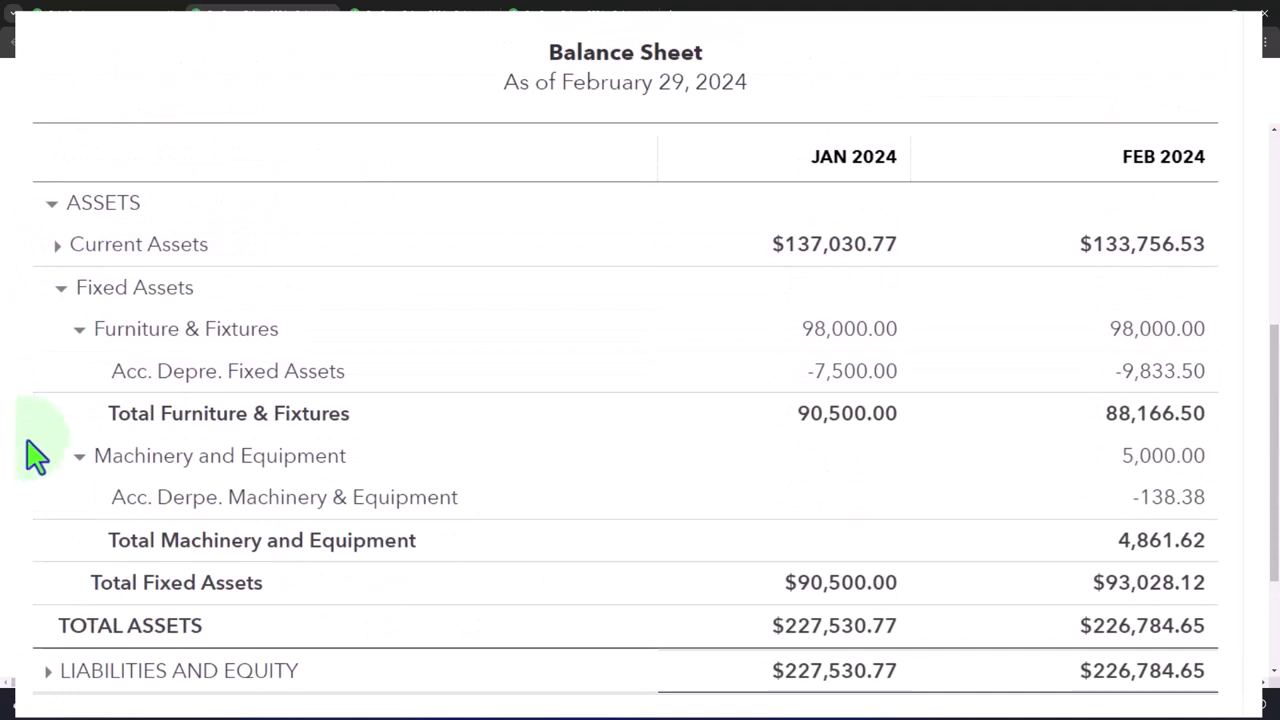
{"action": "left_click", "coordinate": [56, 248]}
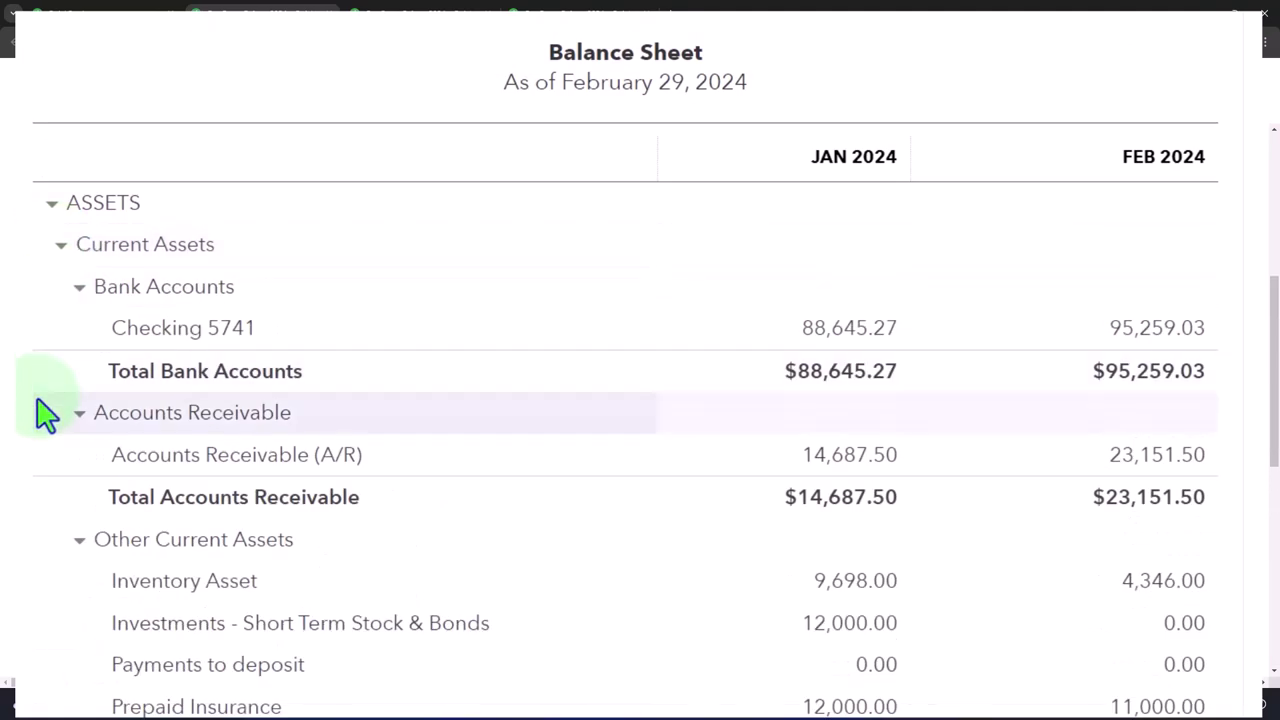
{"action": "left_click", "coordinate": [62, 250]}
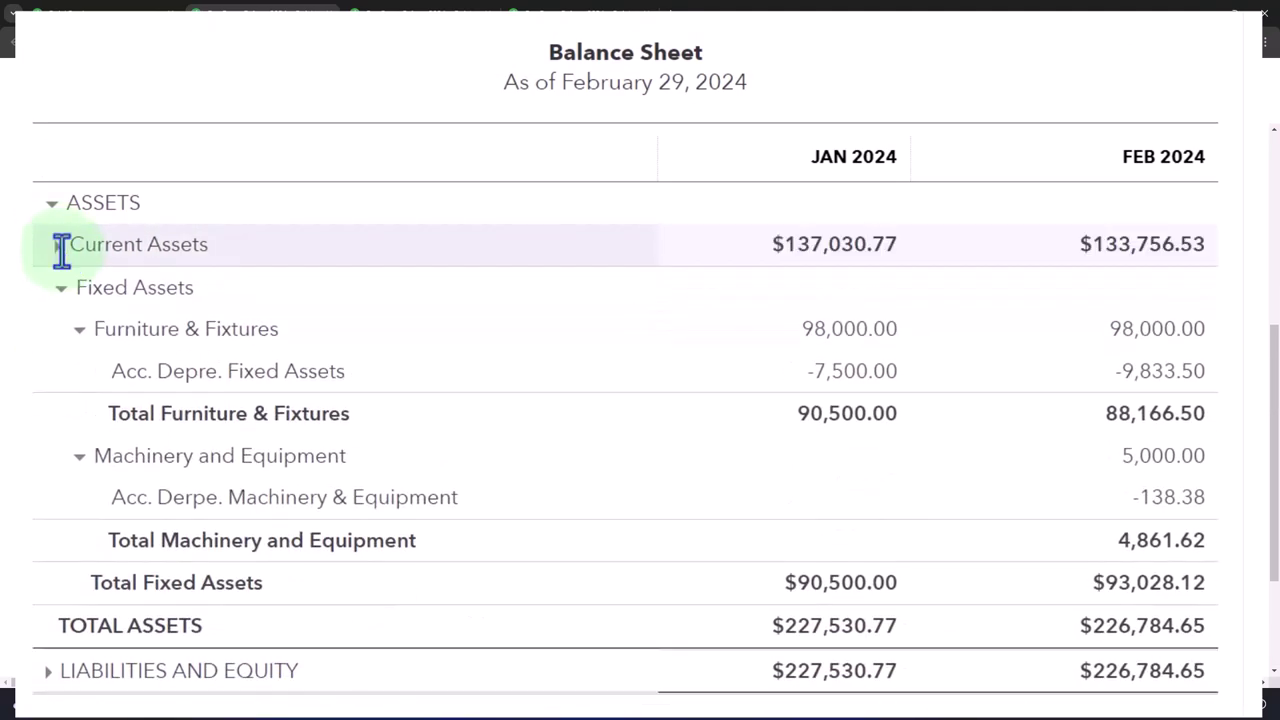
{"action": "left_click", "coordinate": [60, 290]}
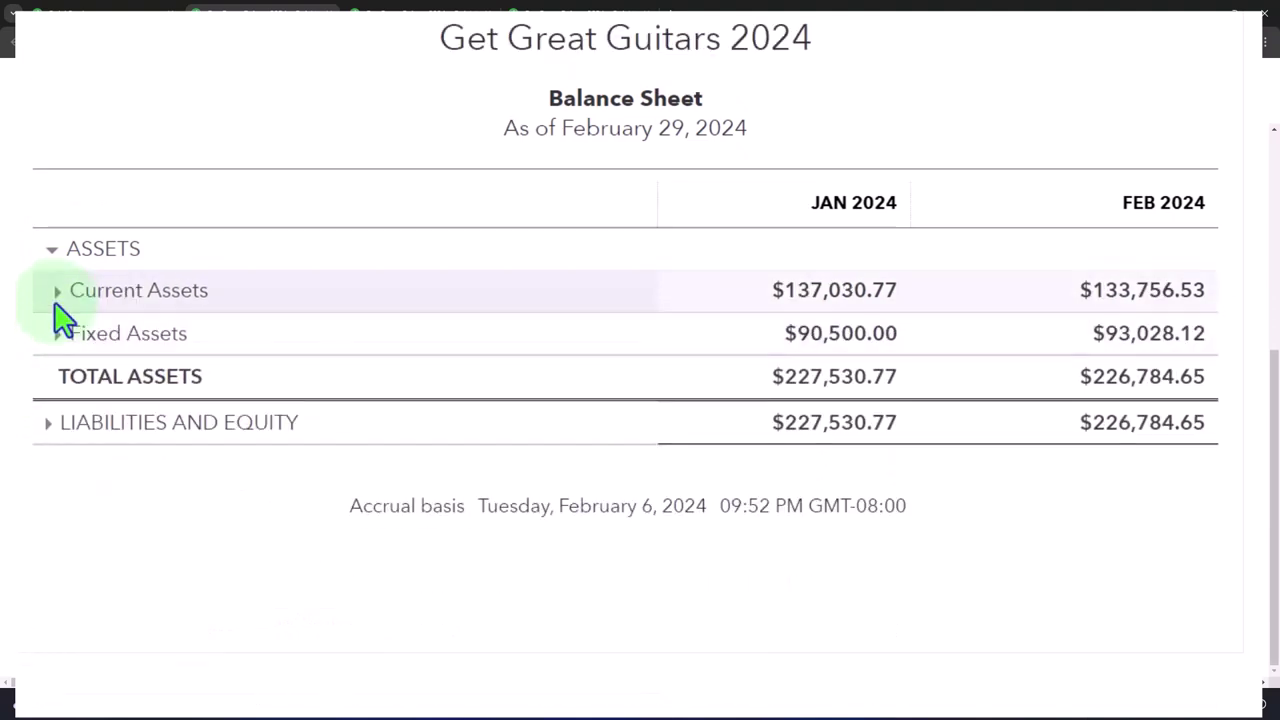
{"action": "left_click", "coordinate": [54, 254]}
{"action": "left_click", "coordinate": [48, 424]}
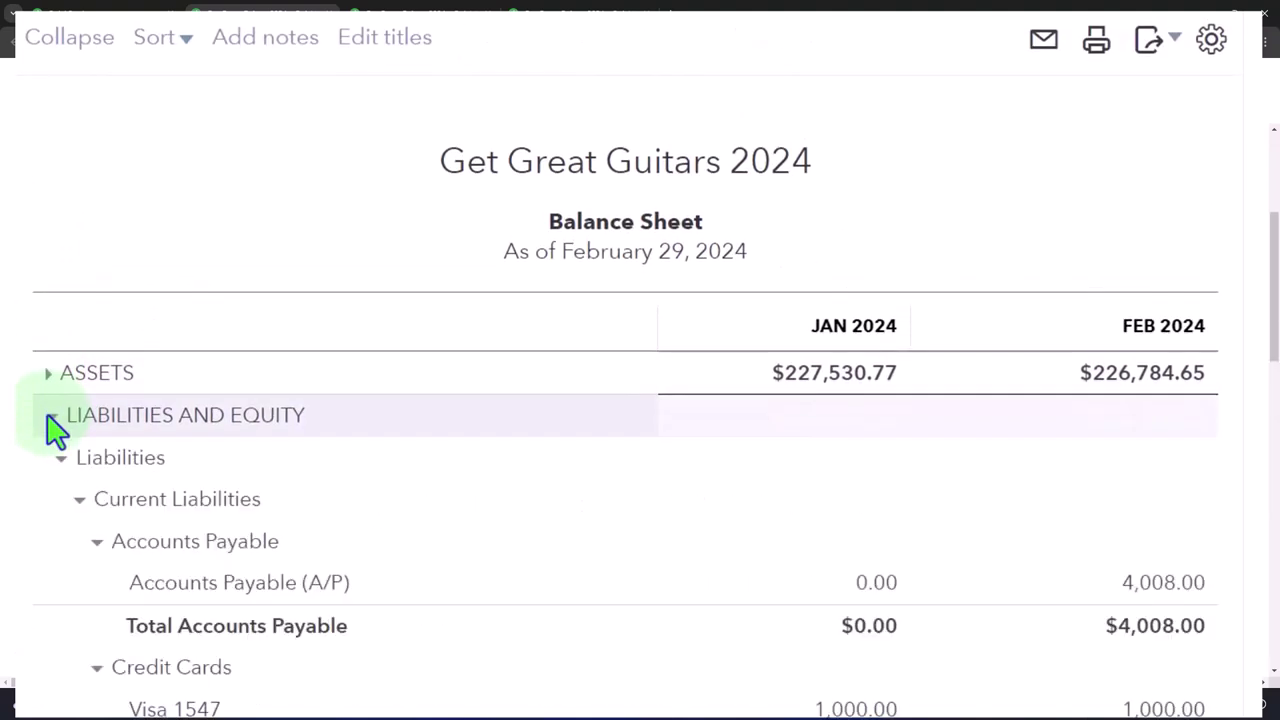
{"action": "left_click", "coordinate": [60, 462]}
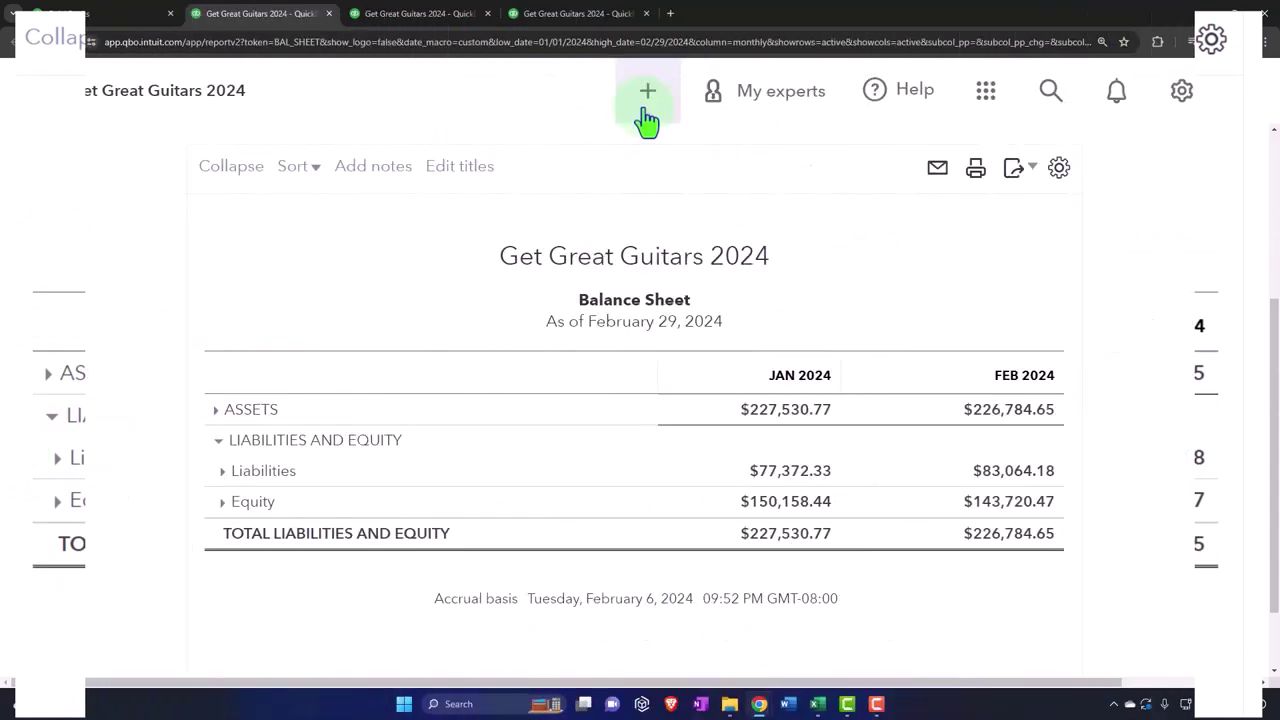
{"action": "left_click", "coordinate": [645, 110]}
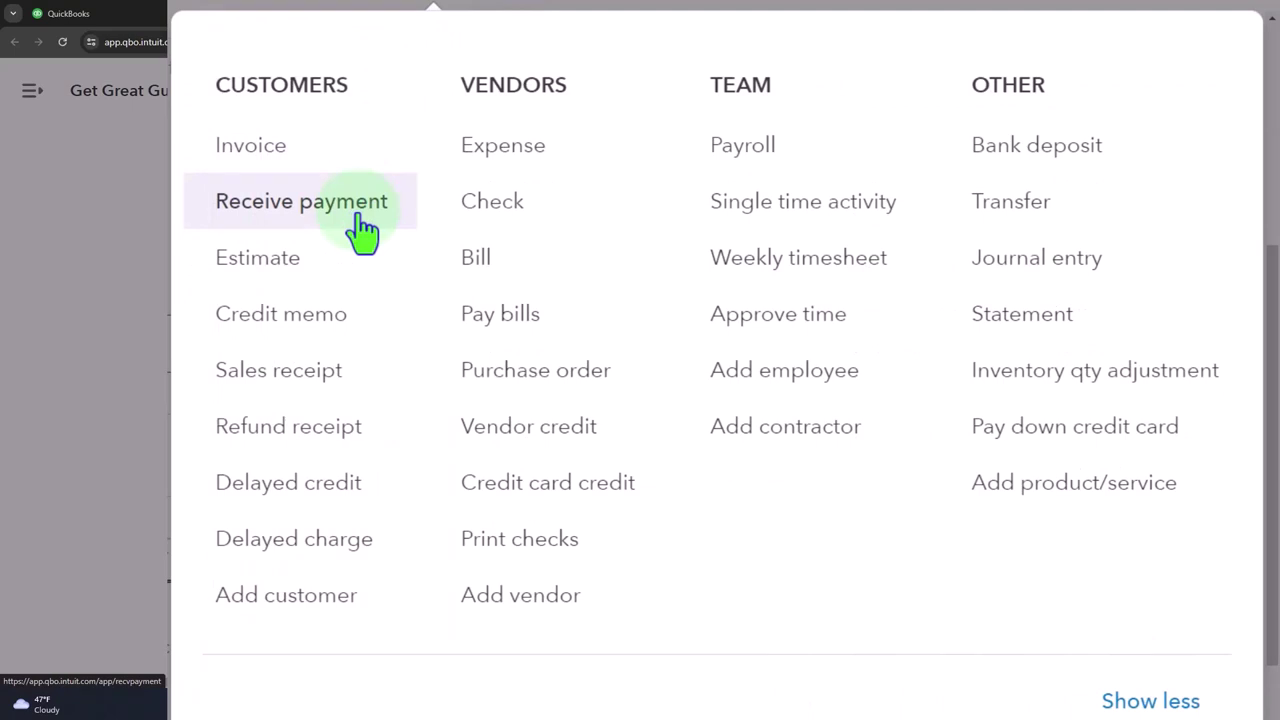
{"action": "left_click", "coordinate": [100, 360]}
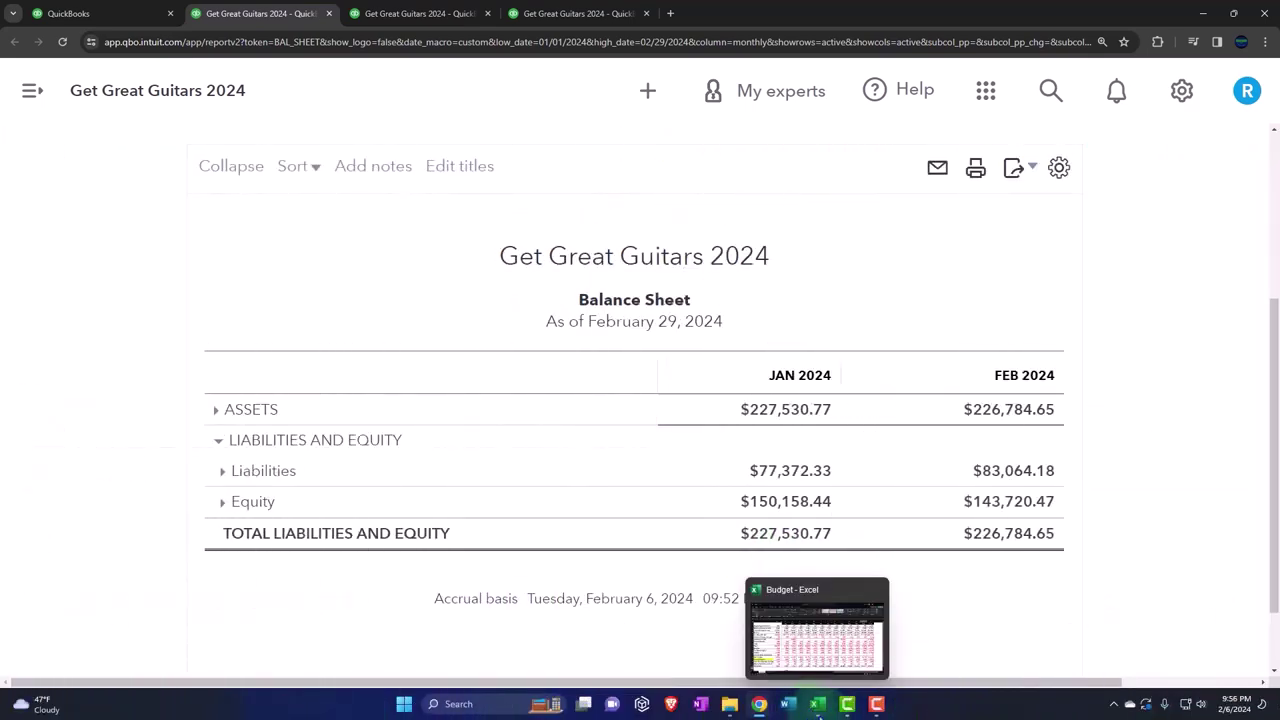
Step: Bring the Excel Budget workbook forward from the taskbar
{"action": "left_click", "coordinate": [818, 704]}
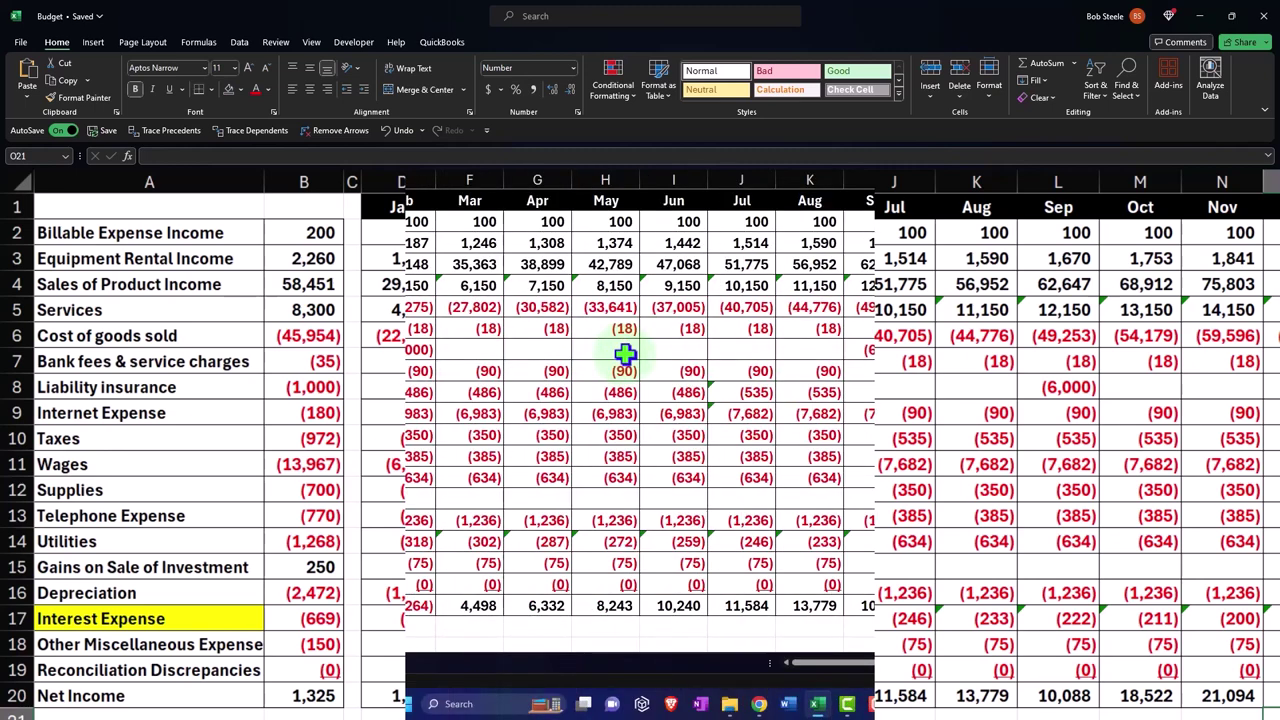
Step: Minimise Excel to return to the collapsed Balance Sheet in Chrome
{"action": "left_click", "coordinate": [817, 705]}
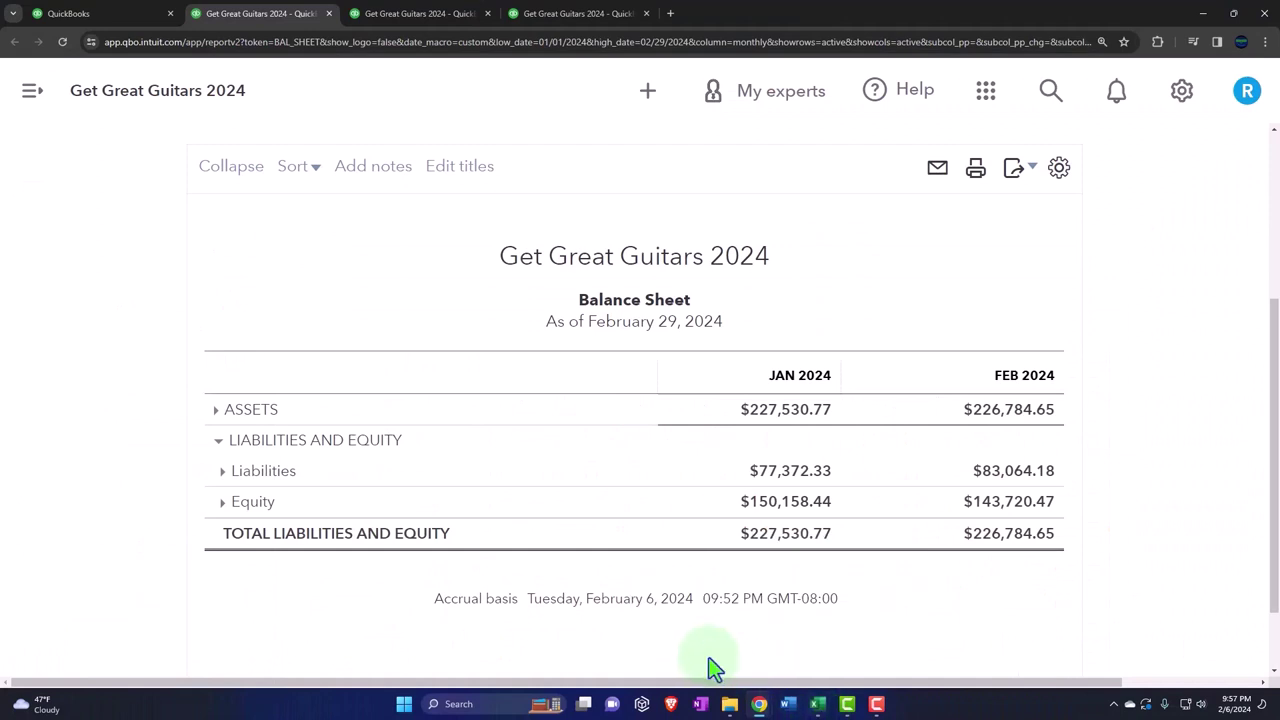